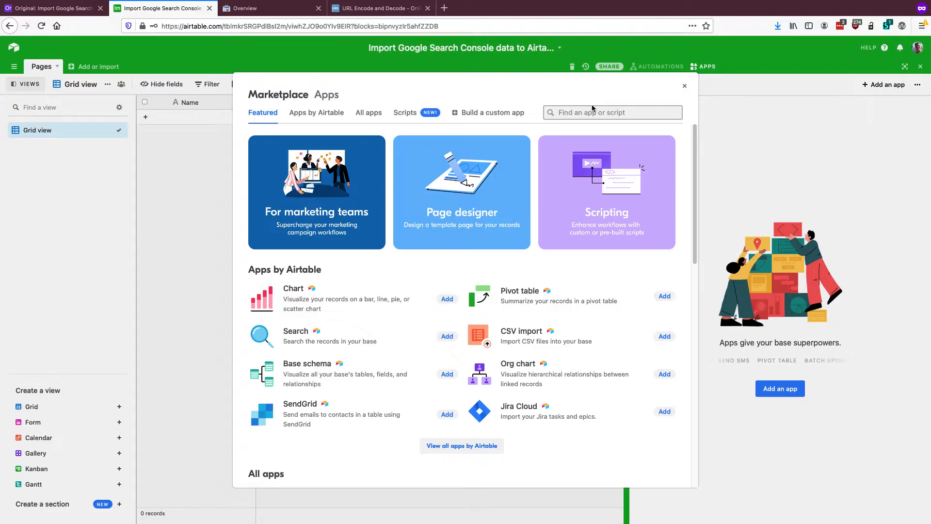
# Find the Data Fetcher app in the marketplace by searching for "data" and add it to the base
pyautogui.write('data')
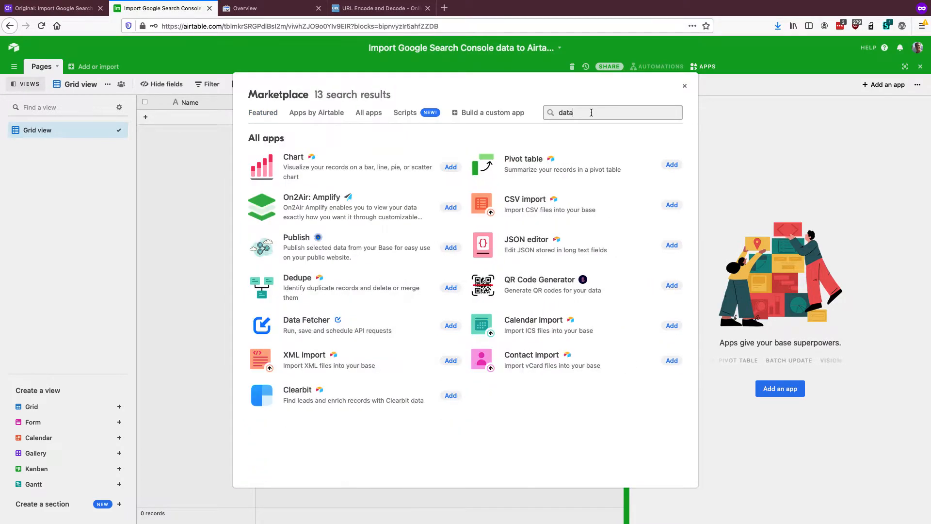
pyautogui.click(451, 326)
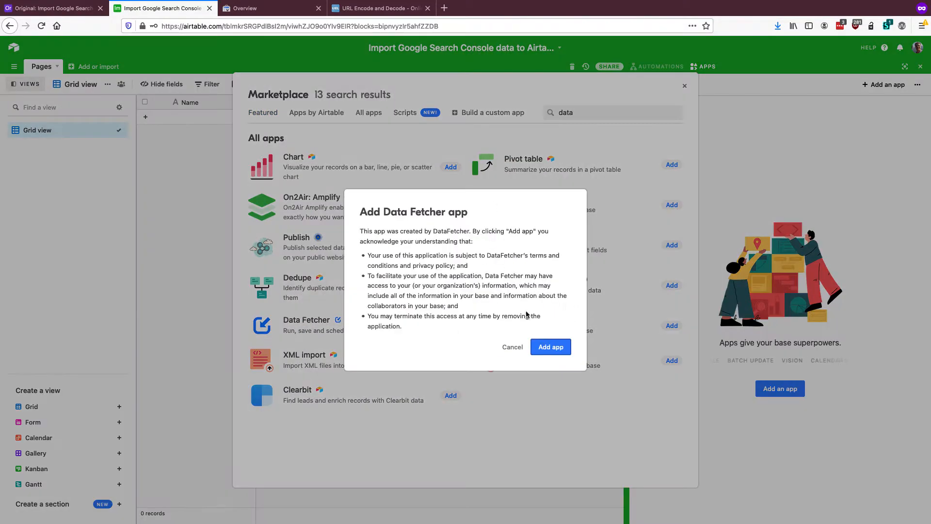
pyautogui.click(551, 344)
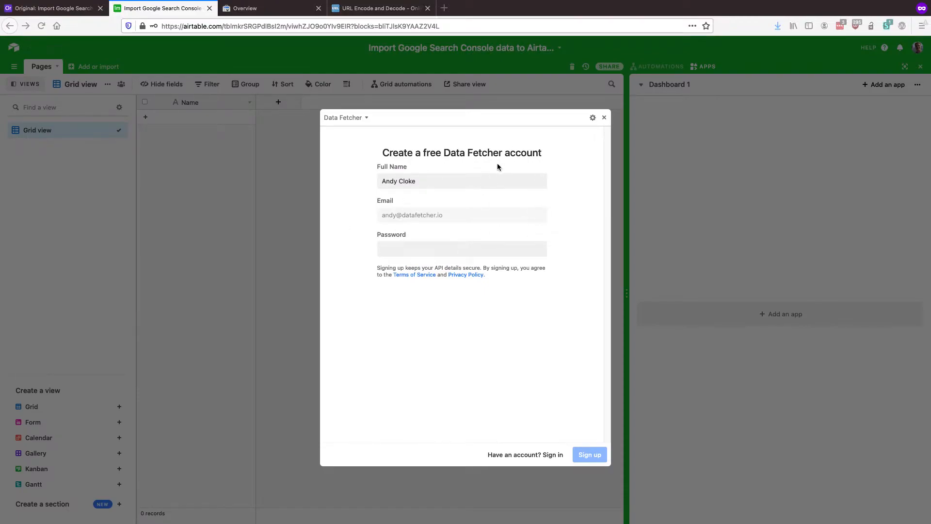
# Sign in to the existing Data Fetcher account with the saved account password and close the enlarged app window
pyautogui.click(551, 454)
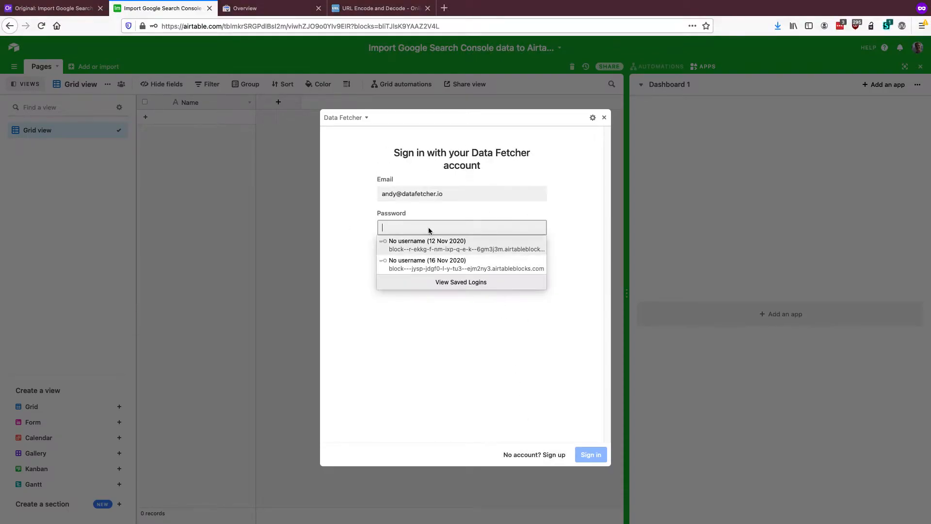
pyautogui.click(421, 222)
pyautogui.press('Down')
pyautogui.press('Return')
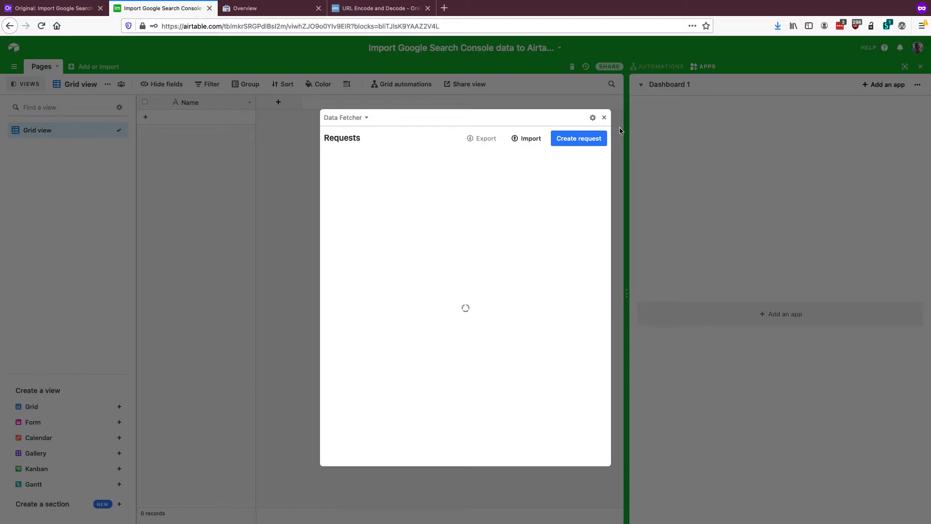
pyautogui.click(604, 117)
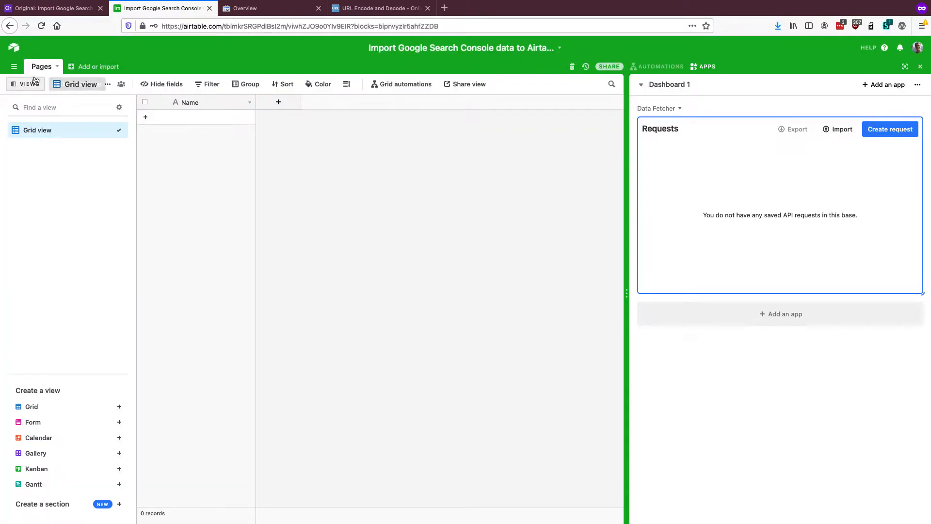
# Rename the primary field of the Pages table to URL and change its type to URL
pyautogui.click(249, 102)
pyautogui.click(225, 117)
pyautogui.write('URL')
pyautogui.click(229, 183)
pyautogui.write('url')
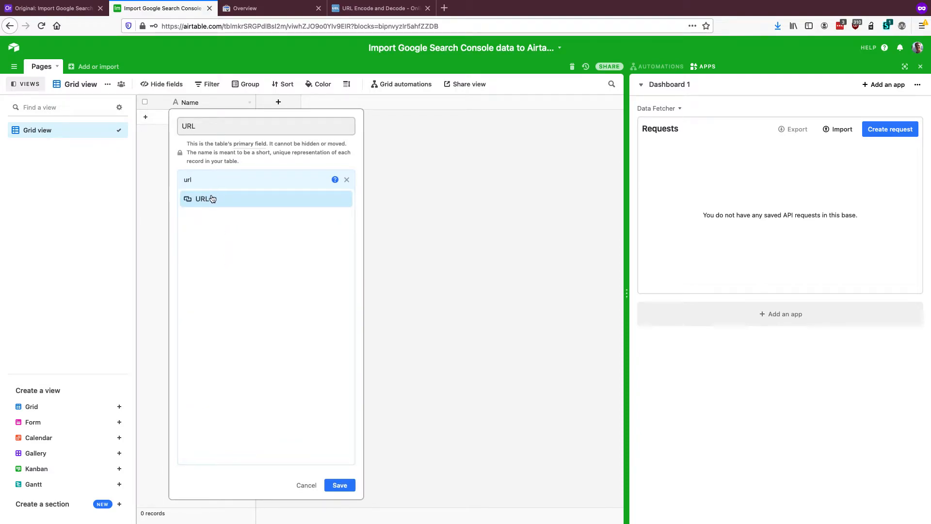
pyautogui.click(212, 199)
pyautogui.click(340, 230)
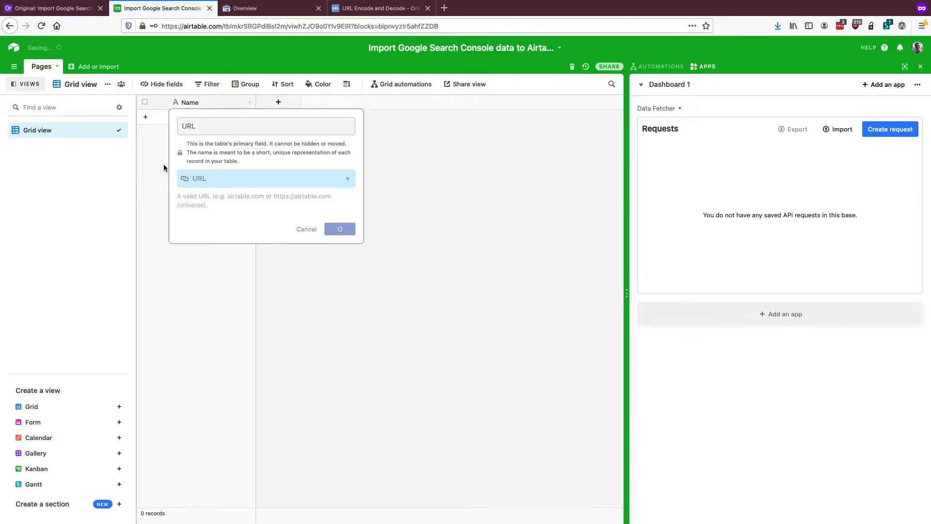
# Create a new empty table named Days
pyautogui.click(77, 68)
pyautogui.click(110, 93)
pyautogui.write('Days')
pyautogui.press('Return')
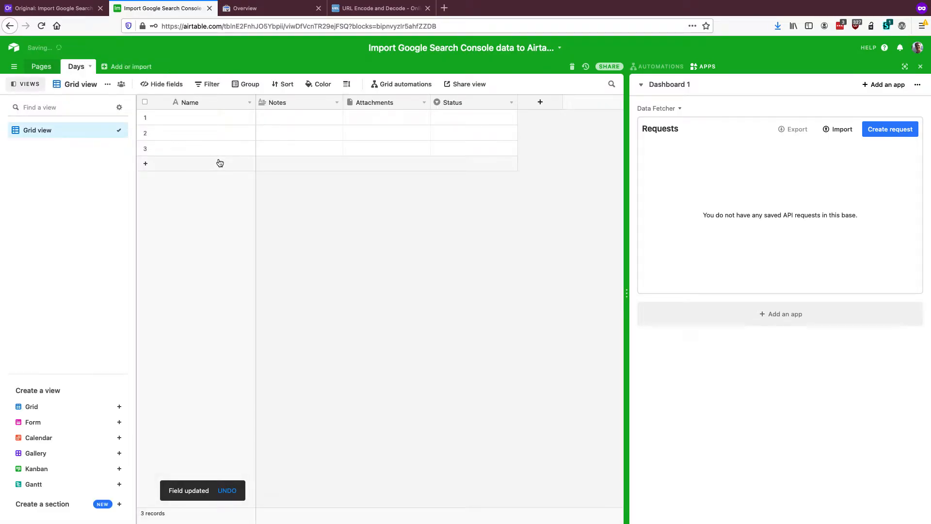
# Delete the Notes, Attachments and Status fields from the Days table
pyautogui.click(219, 163)
pyautogui.rightClick(293, 104)
pyautogui.click(303, 319)
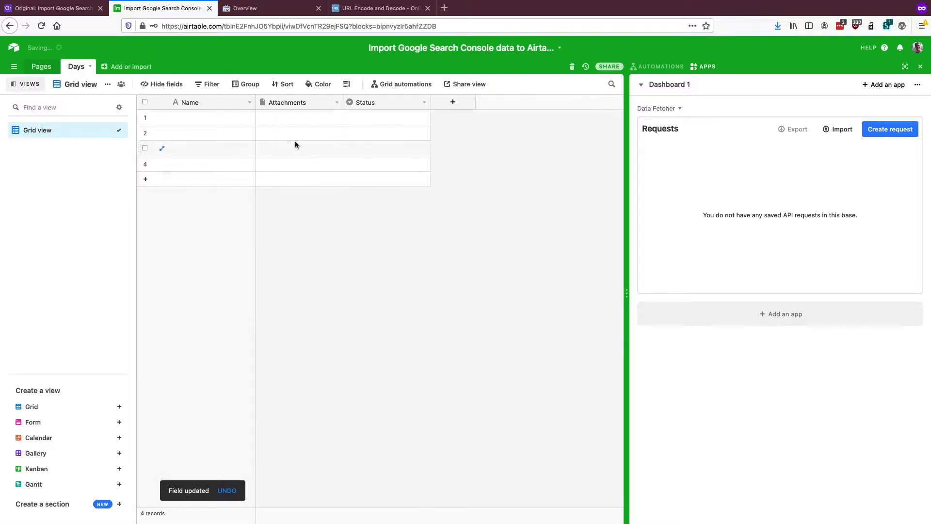
pyautogui.rightClick(281, 101)
pyautogui.click(300, 316)
pyautogui.rightClick(287, 103)
pyautogui.click(298, 314)
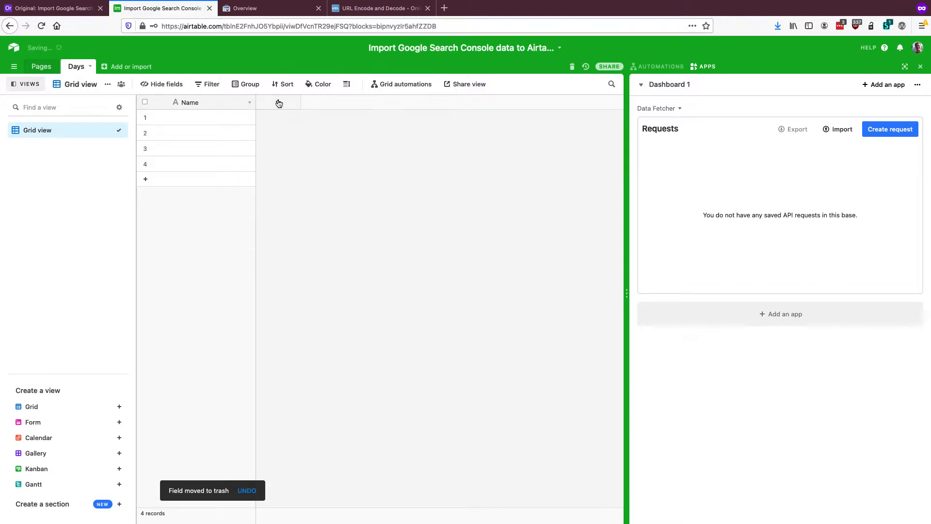
# Add a formula field named End date to the Days table with the formula DATETIME_FORMAT(NOW(),'YYYY-MM-DD')
pyautogui.click(279, 103)
pyautogui.write('C')
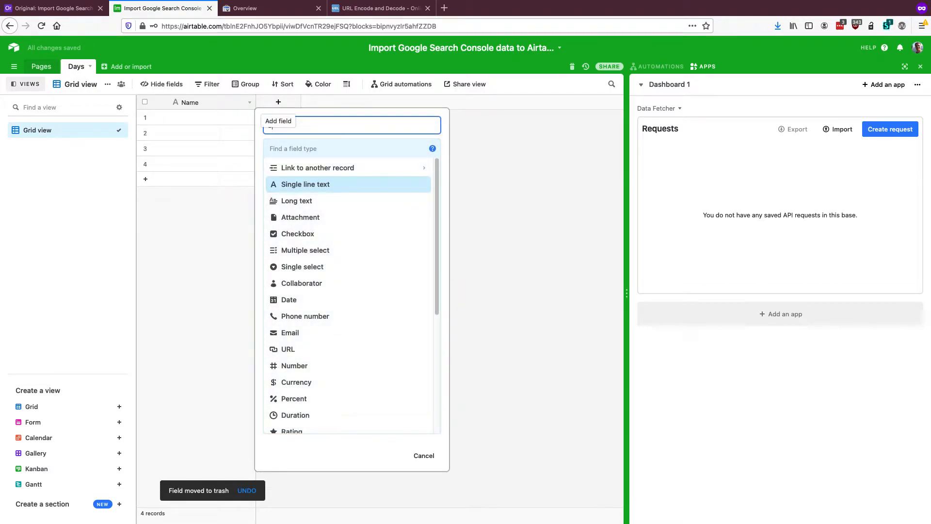
pyautogui.press('BackSpace')
pyautogui.write('End date')
pyautogui.press('Tab')
pyautogui.write('form')
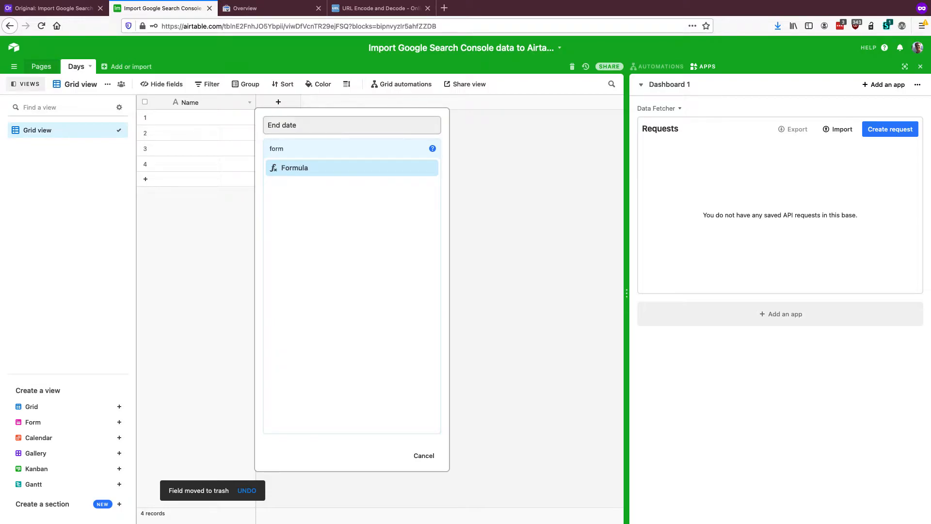
pyautogui.click(293, 167)
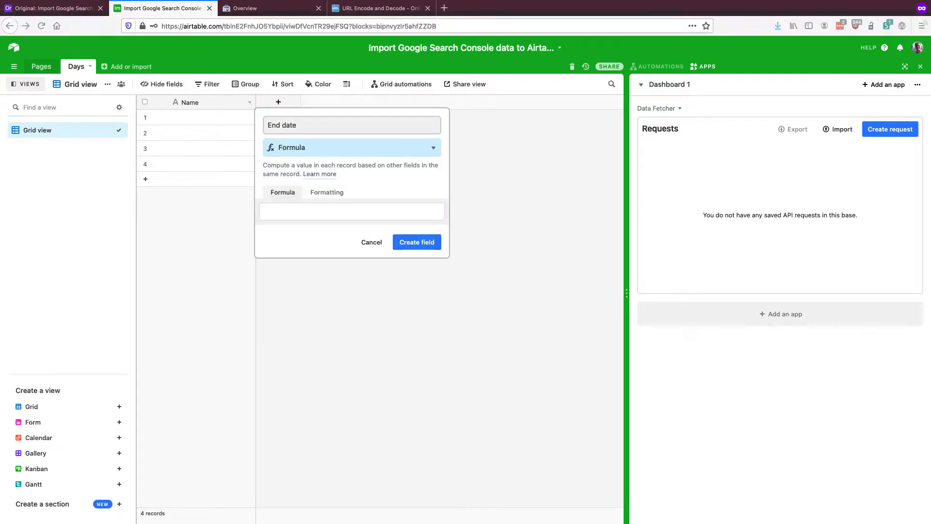
pyautogui.click(300, 213)
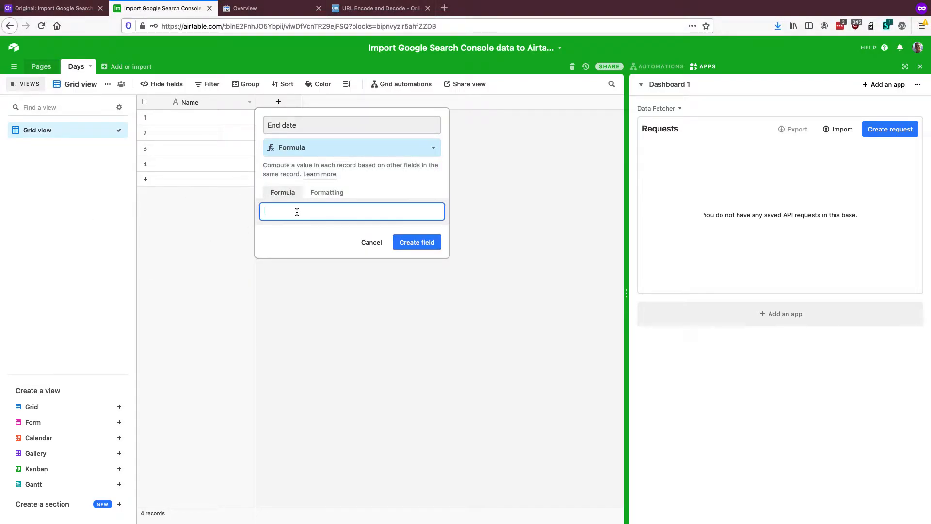
pyautogui.write("DATETIME_FORMAT(NOW(),'YYYY-MM-DD')")
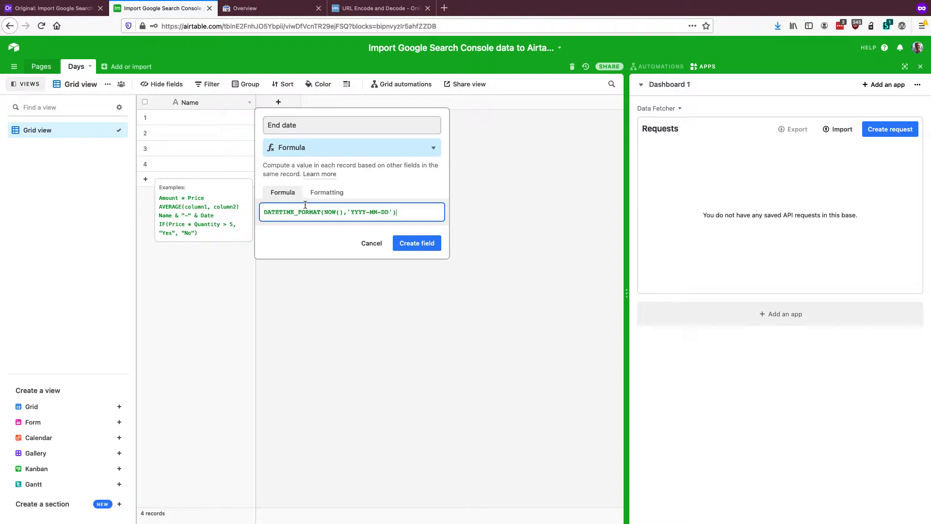
pyautogui.click(417, 243)
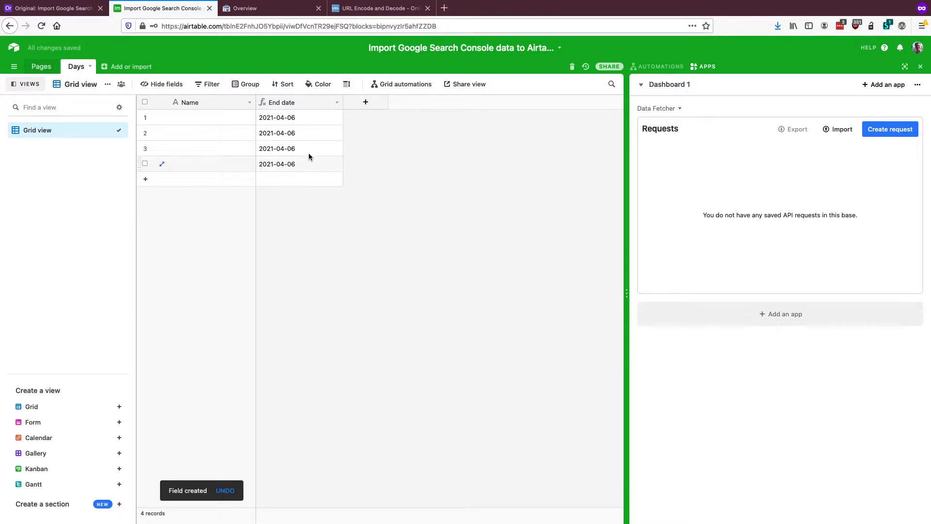
# Delete records 2 to 4 of the Days table
pyautogui.click(291, 137)
pyautogui.keyDown('shift'); pyautogui.click(295, 161); pyautogui.keyUp('shift')
pyautogui.rightClick(295, 161)
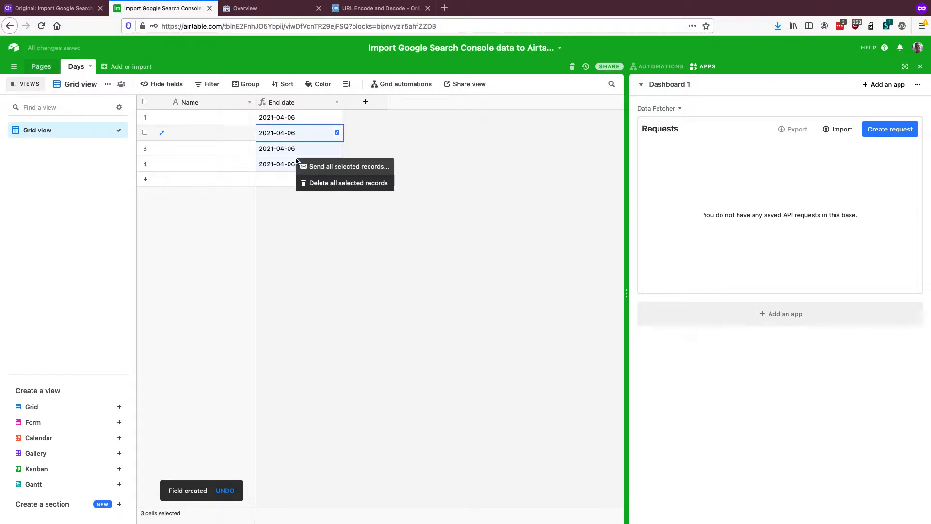
pyautogui.click(322, 183)
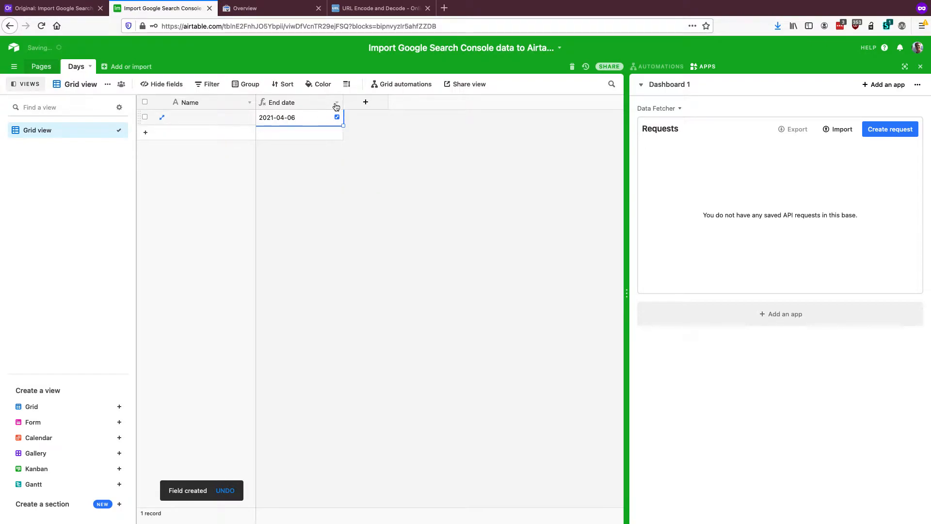
# Add a formula field named Start date to the Days table with the formula DATETIME_FORMAT(DATEADD({End date},-7,'day'),'YYYY-MM-DD')
pyautogui.click(365, 102)
pyautogui.write('Sta')
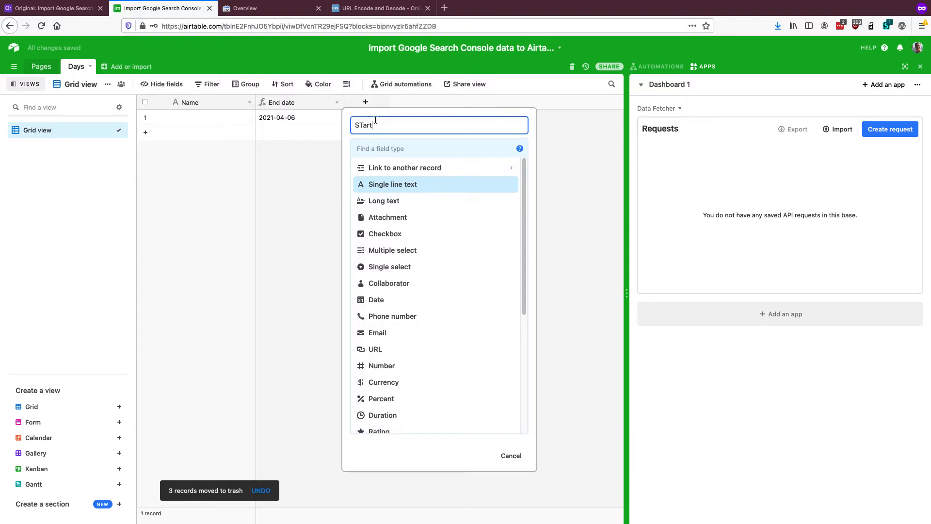
pyautogui.press('BackSpace')
pyautogui.write('tart')
pyautogui.press('super+Tab')
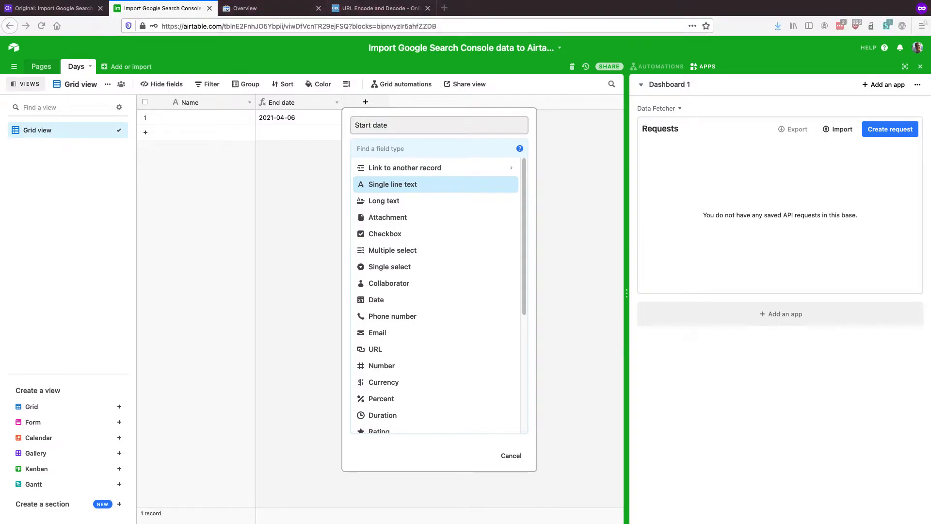
pyautogui.click(394, 151)
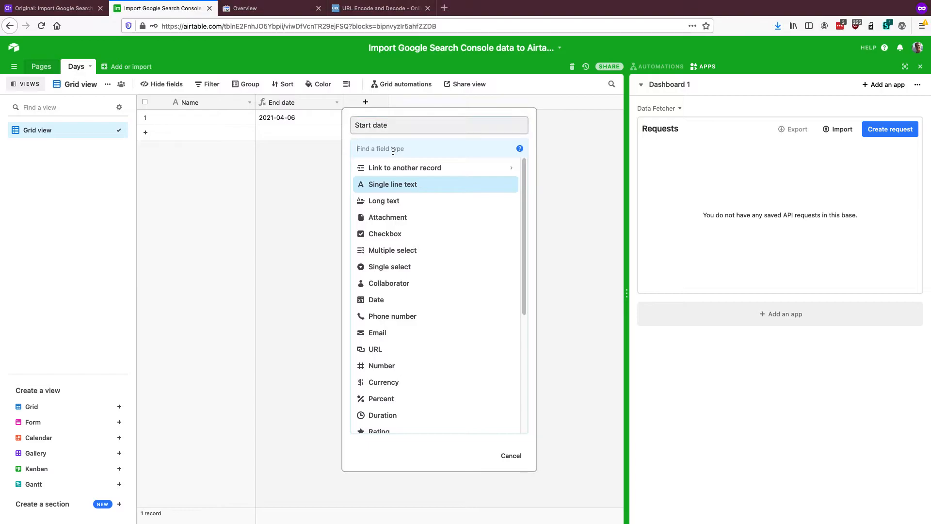
pyautogui.write('form')
pyautogui.click(384, 168)
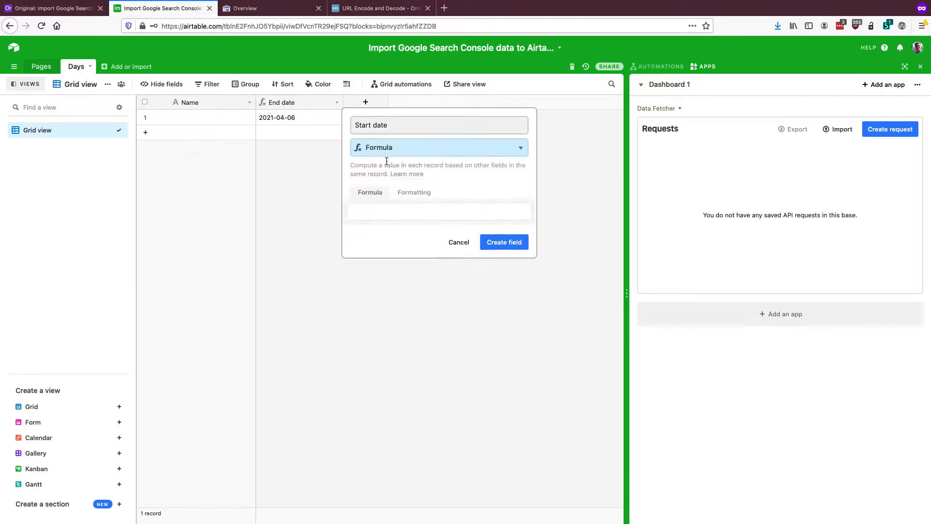
pyautogui.write("DATETIME_FORMAT(DATEADD({End date},-7,'day'),'YYYY-MM-DD')")
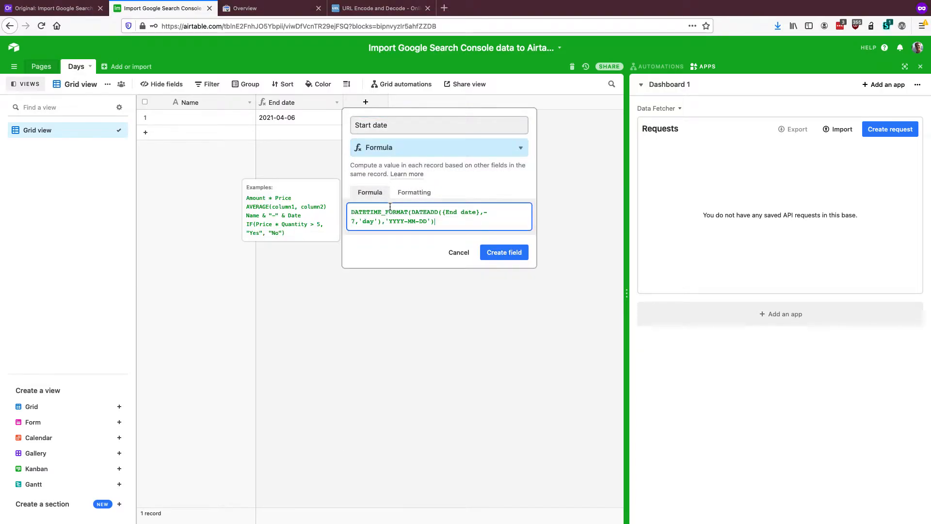
pyautogui.click(518, 251)
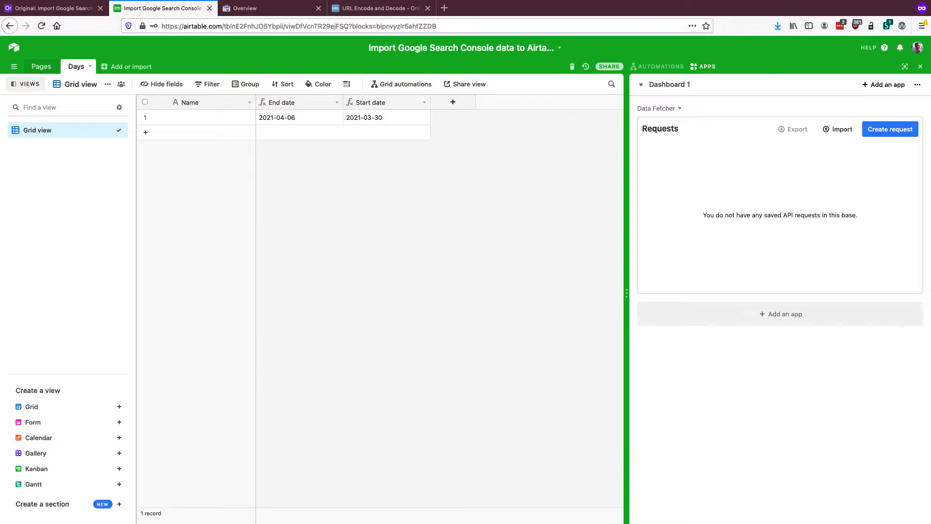
# Create a new empty table named Weekly metrics
pyautogui.click(103, 67)
pyautogui.click(119, 87)
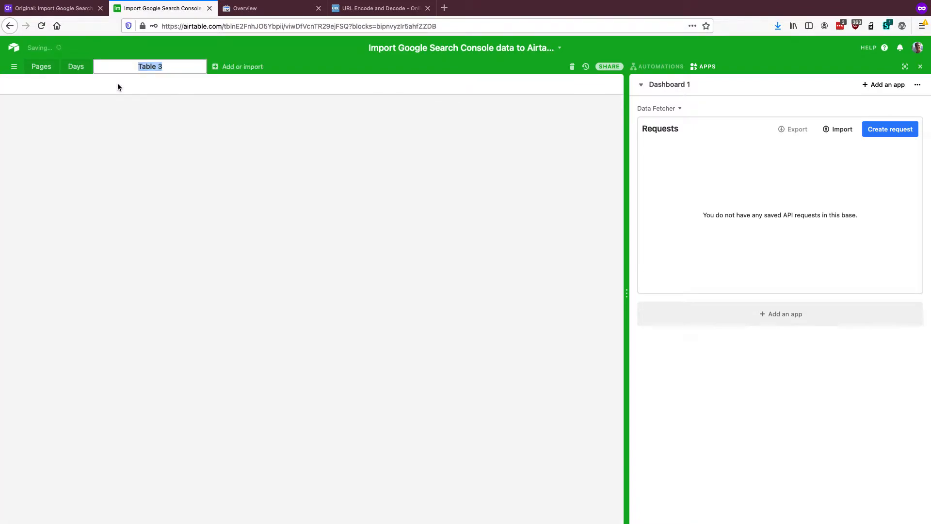
pyautogui.write('Weekly metrics')
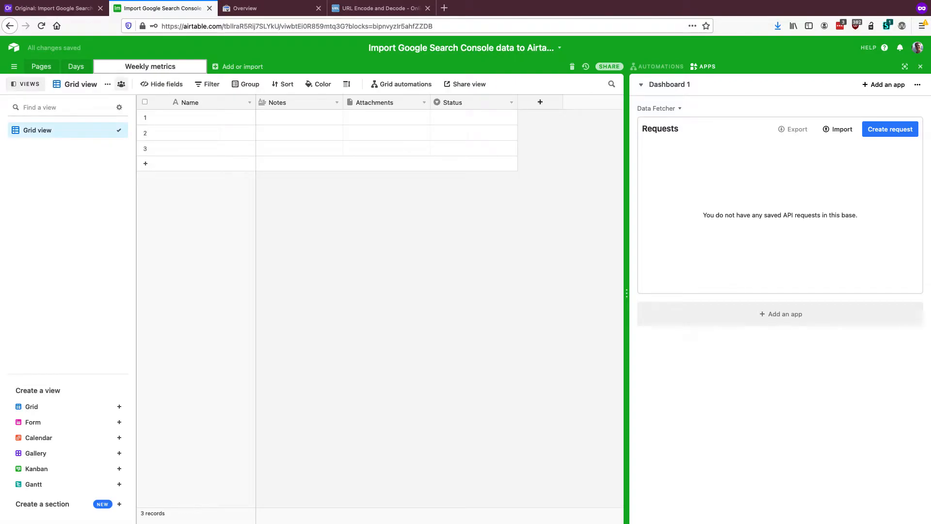
pyautogui.press('Return')
# Delete the Notes, Attachments and Status fields from the Weekly metrics table
pyautogui.click(289, 132)
pyautogui.rightClick(297, 102)
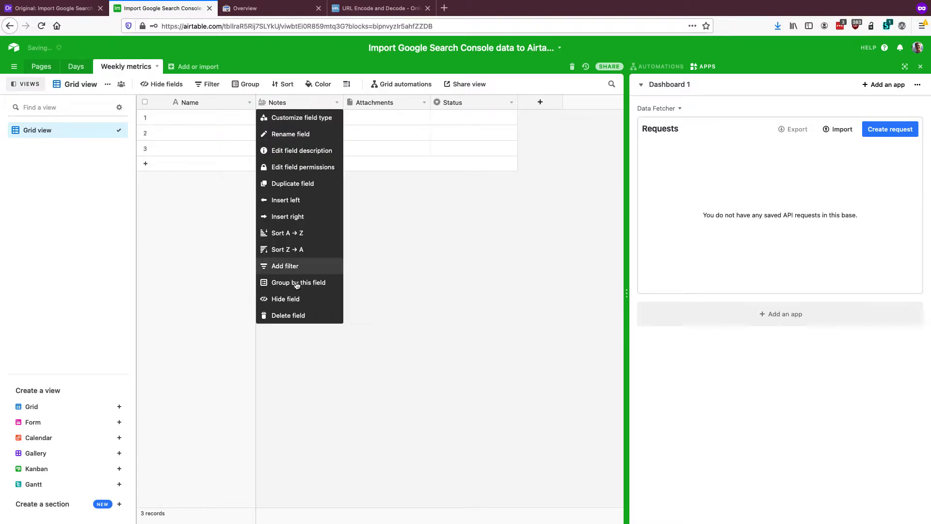
pyautogui.click(292, 320)
pyautogui.rightClick(299, 102)
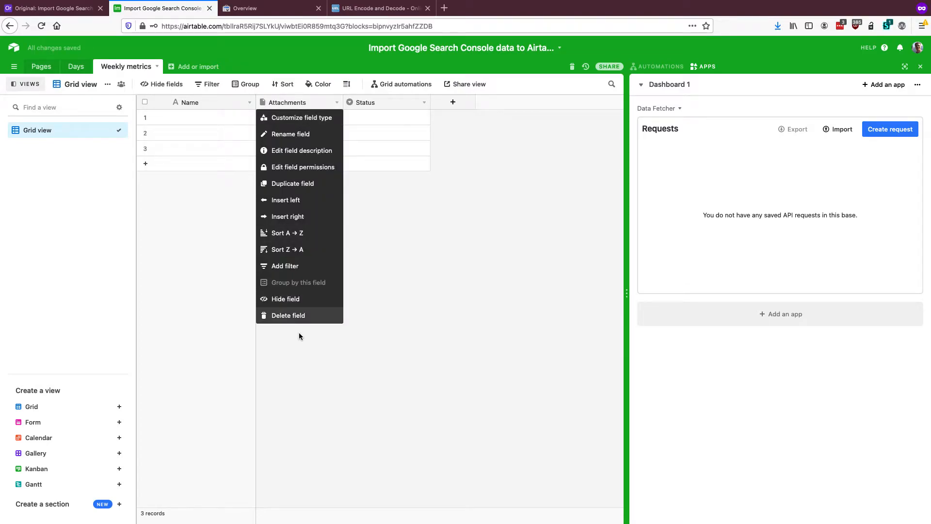
pyautogui.click(299, 321)
pyautogui.rightClick(298, 104)
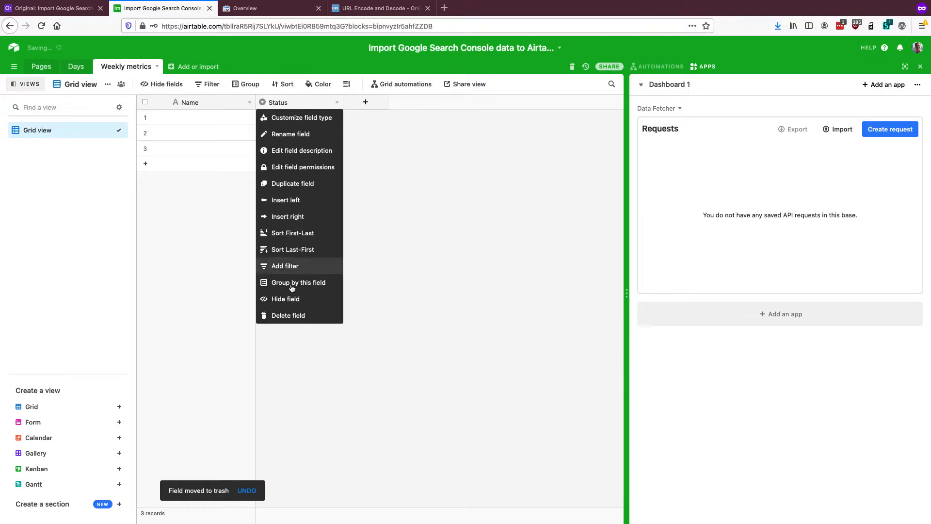
pyautogui.click(294, 316)
# Add a Page field to the Weekly metrics table that links to the Pages table, with linking to multiple records turned off
pyautogui.click(279, 102)
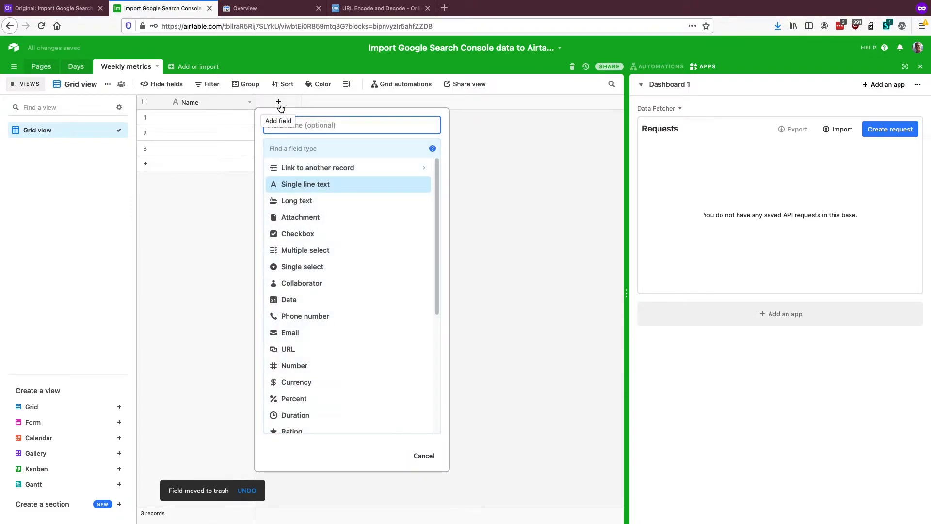
pyautogui.write('Pa')
pyautogui.click(326, 167)
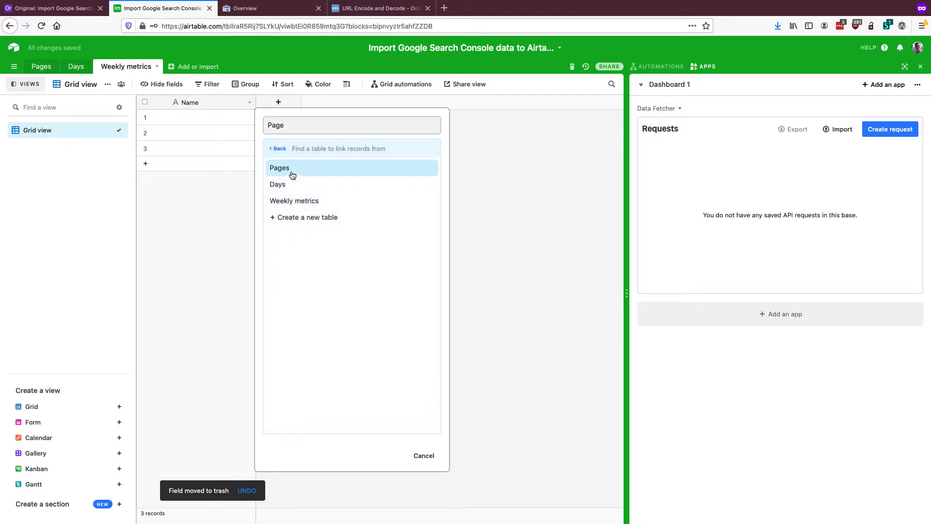
pyautogui.click(292, 173)
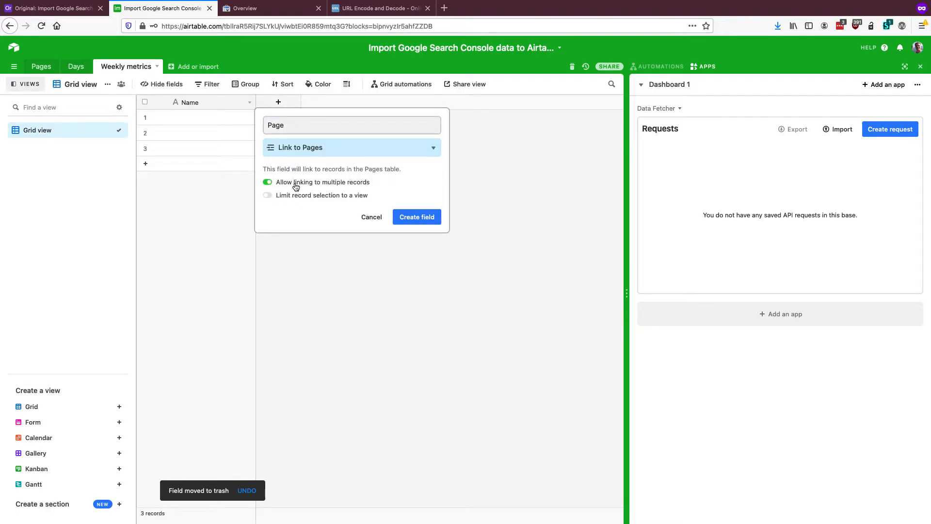
pyautogui.click(296, 187)
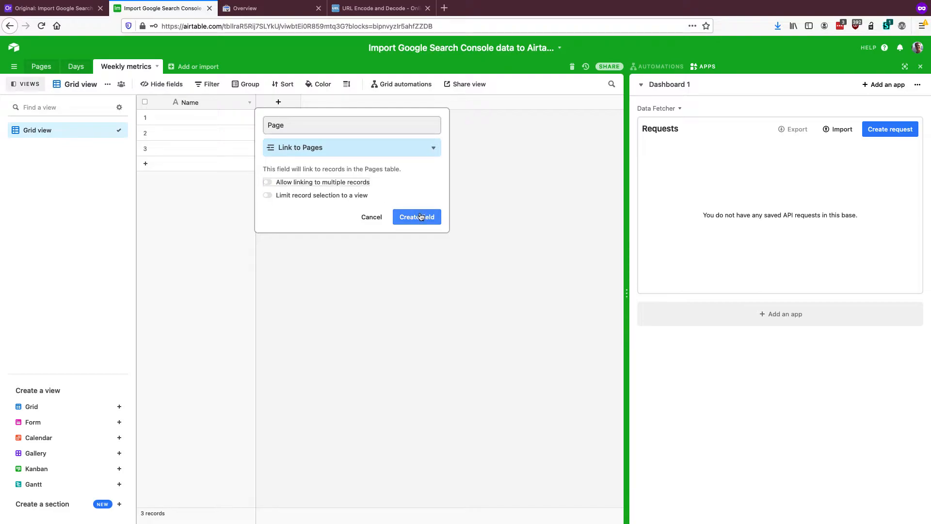
pyautogui.click(420, 216)
# Rename the Weekly metrics table's primary field to Id and change its type to Autonumber
pyautogui.click(249, 102)
pyautogui.click(240, 117)
pyautogui.press('super+a')
pyautogui.write('Id')
pyautogui.click(209, 178)
pyautogui.write('aut')
pyautogui.click(228, 201)
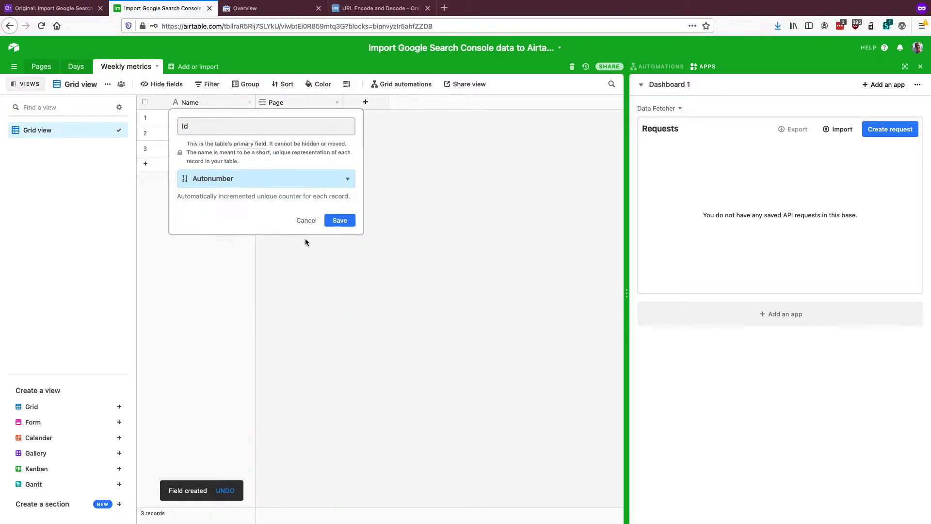
pyautogui.click(331, 221)
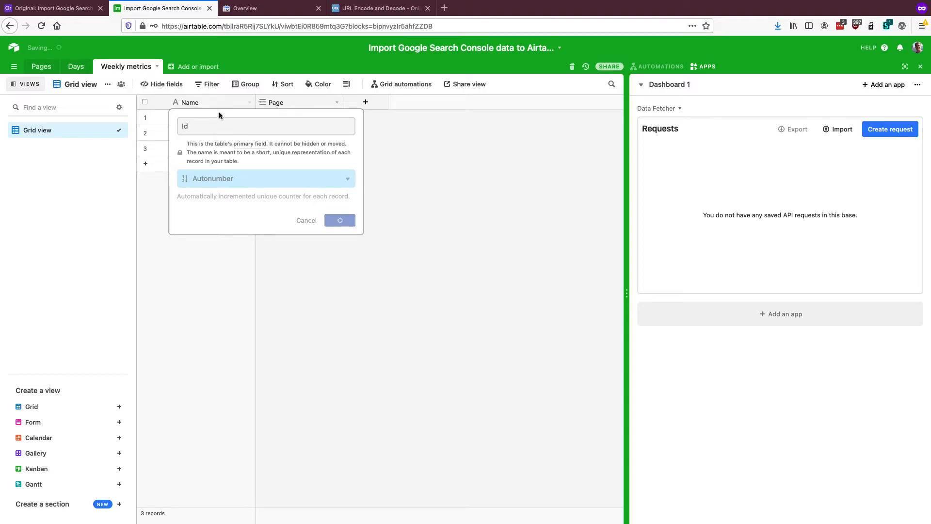
# Delete the three empty records from the Weekly metrics table
pyautogui.moveTo(208, 117); pyautogui.dragTo(214, 152)
pyautogui.rightClick(213, 150)
pyautogui.click(234, 177)
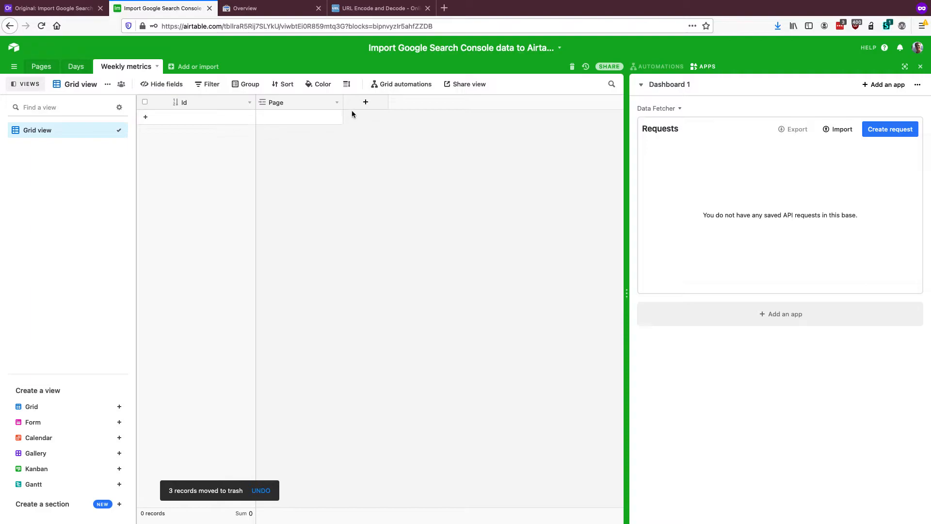
# Add a Created time field named Week end date to the Weekly metrics table, without a time field
pyautogui.click(366, 102)
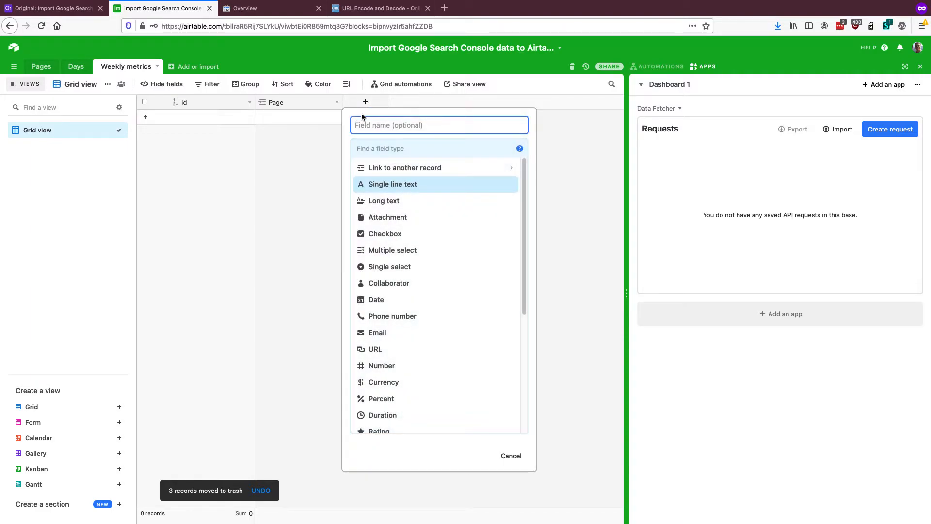
pyautogui.write('Week end date')
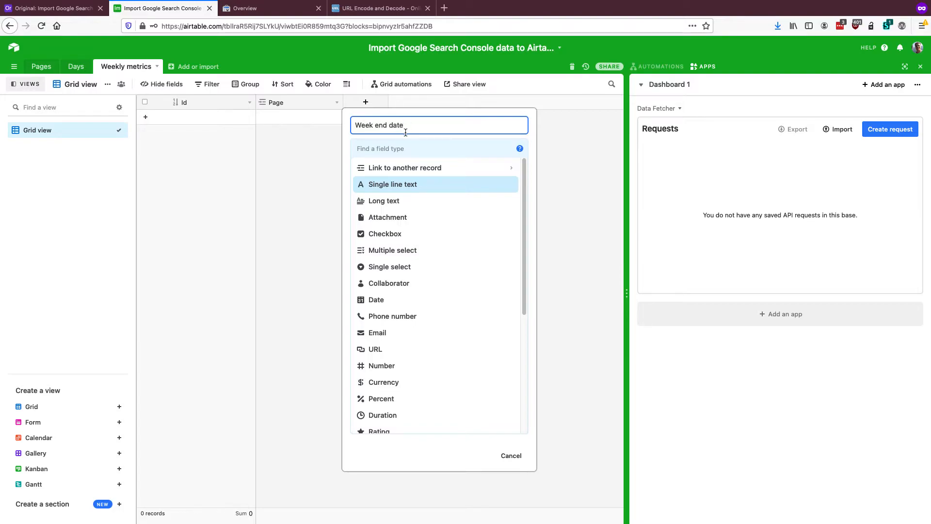
pyautogui.click(390, 148)
pyautogui.write('crea')
pyautogui.click(393, 184)
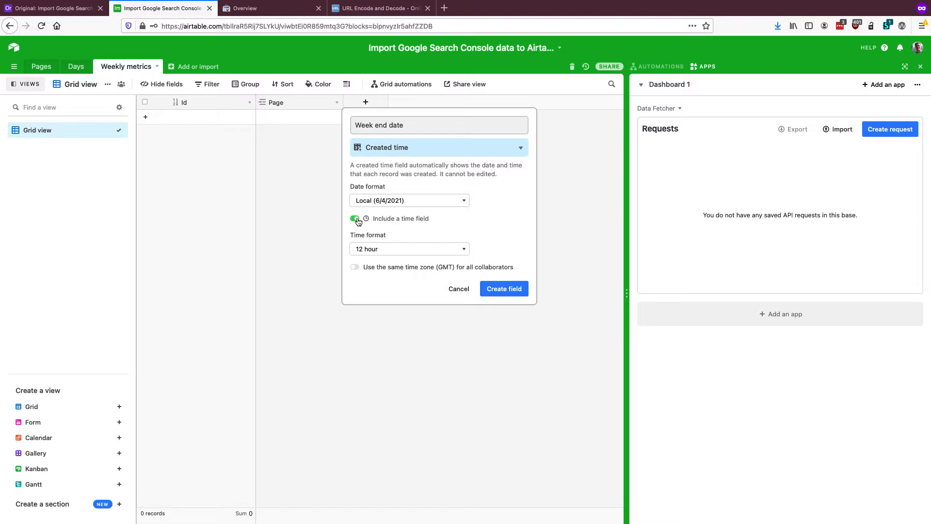
pyautogui.click(355, 218)
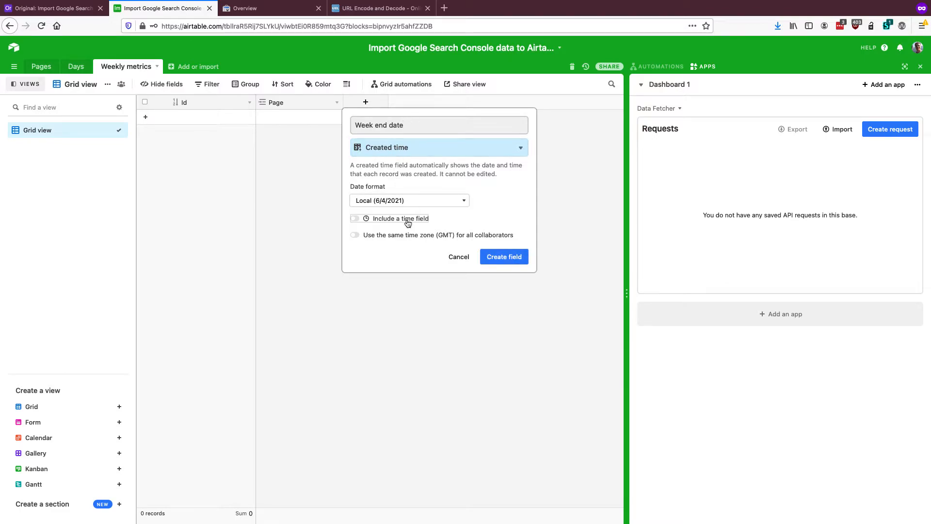
pyautogui.click(498, 256)
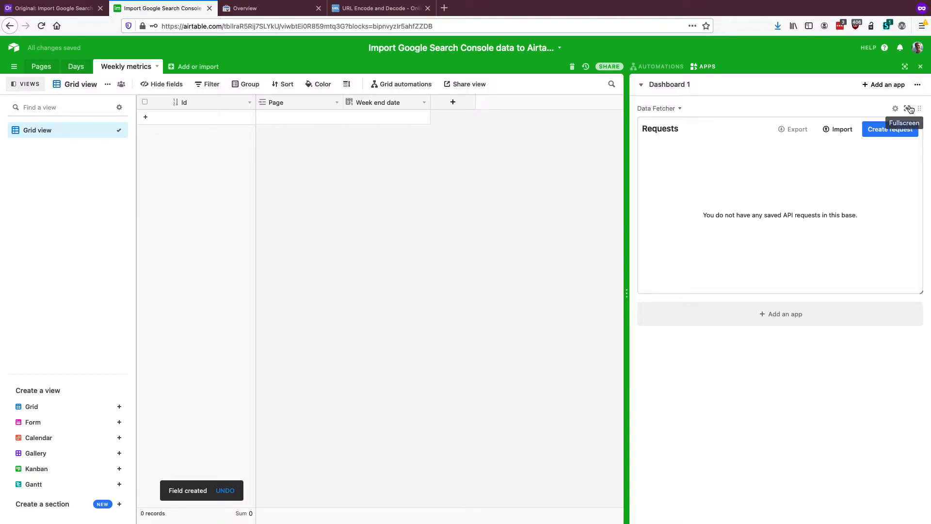
# Create a Data Fetcher request in fullscreen, named Weekly metrics by page & query, with the POST method
pyautogui.click(911, 108)
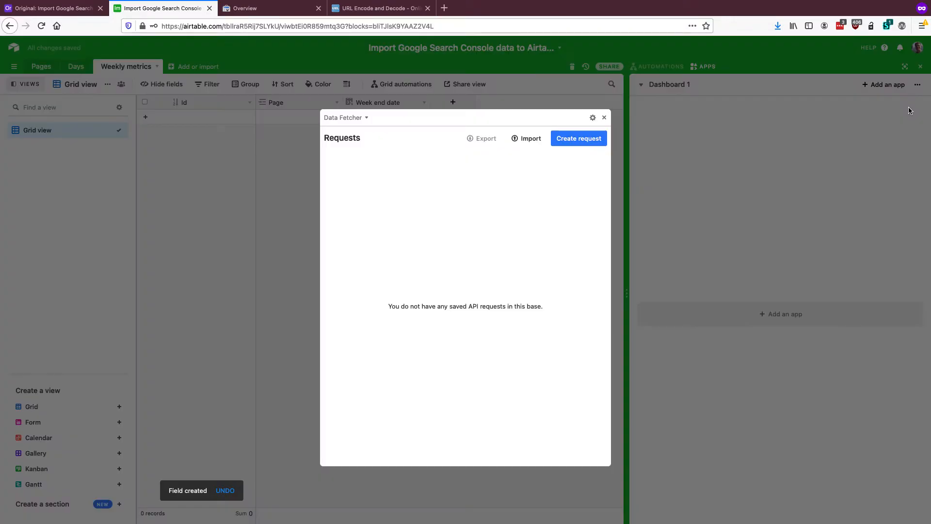
pyautogui.click(574, 141)
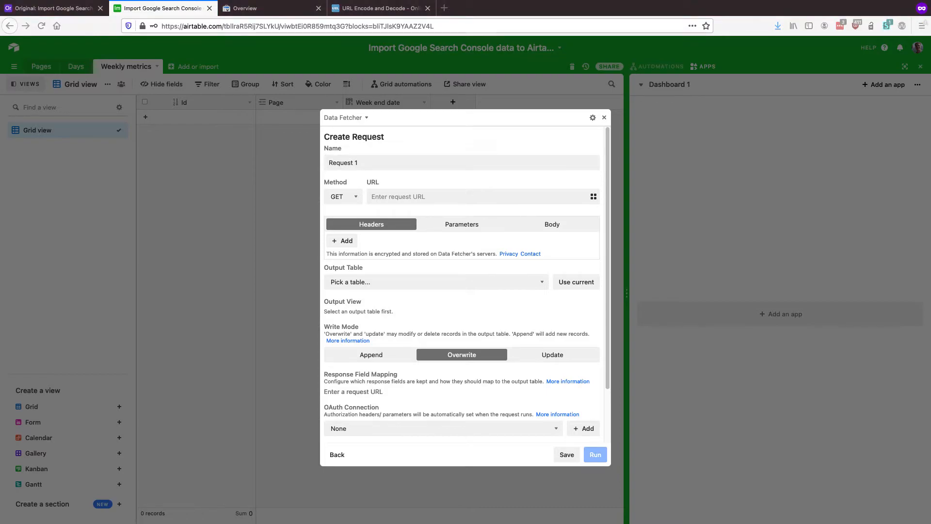
pyautogui.click(373, 164)
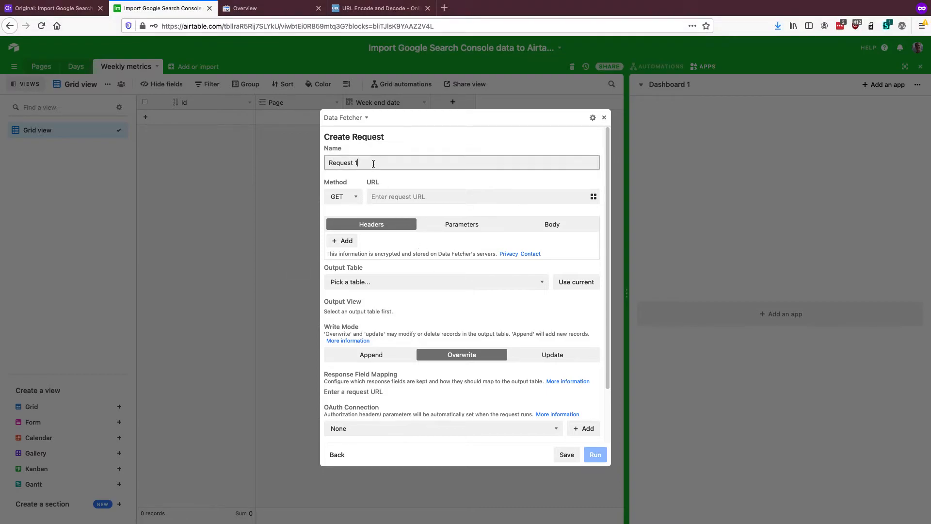
pyautogui.press('super+a')
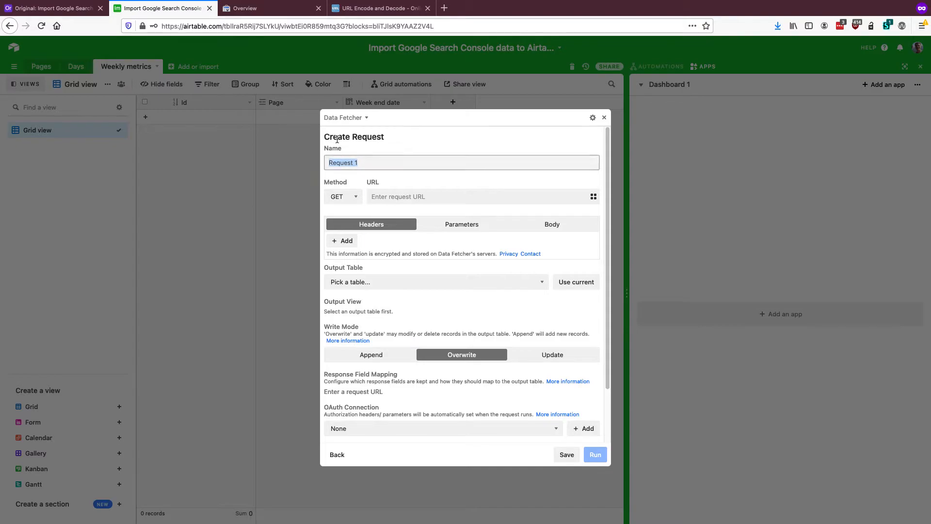
pyautogui.write('Weekly metrics by page & query')
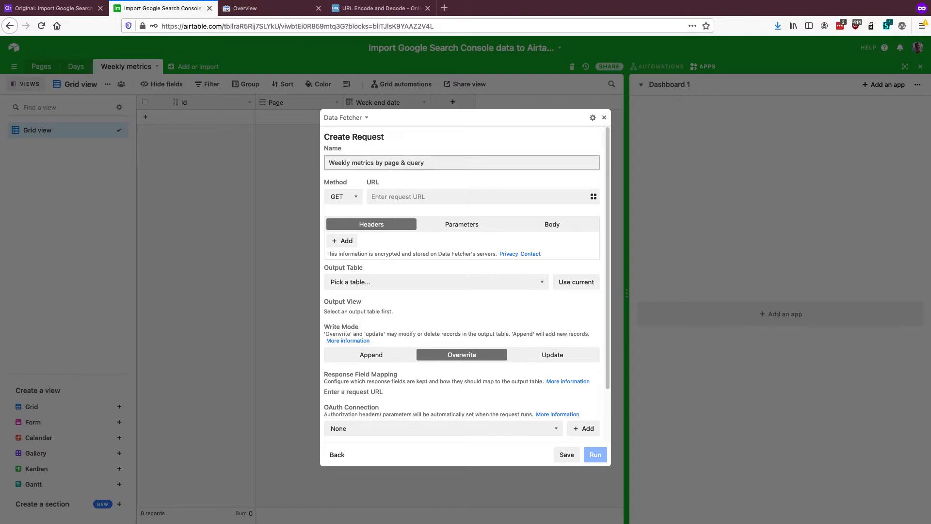
pyautogui.click(350, 196)
pyautogui.click(350, 202)
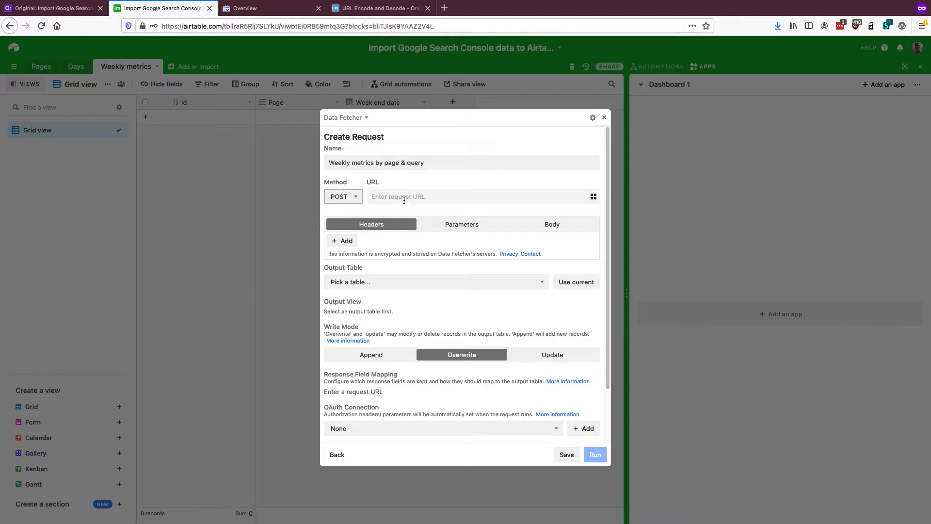
# Switch to Google Search Console and check the exact site URL in the list of properties
pyautogui.click(252, 12)
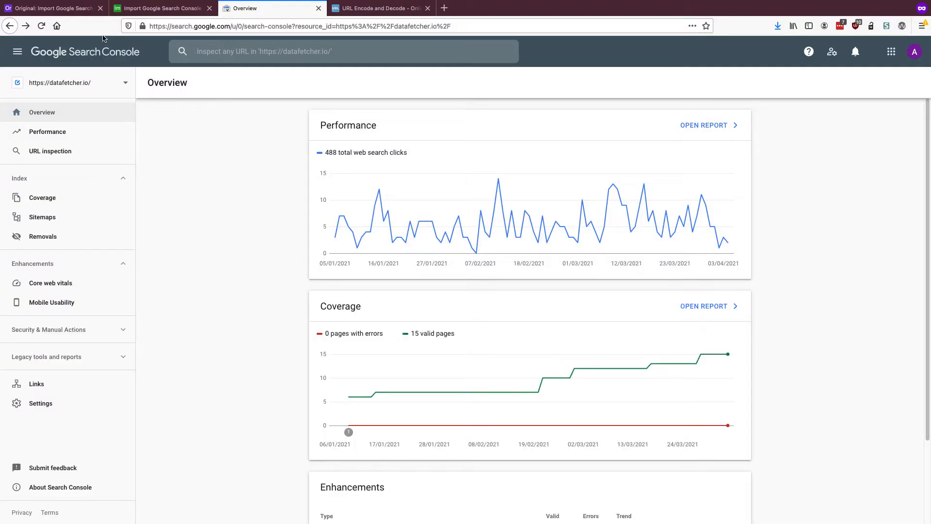
pyautogui.click(126, 87)
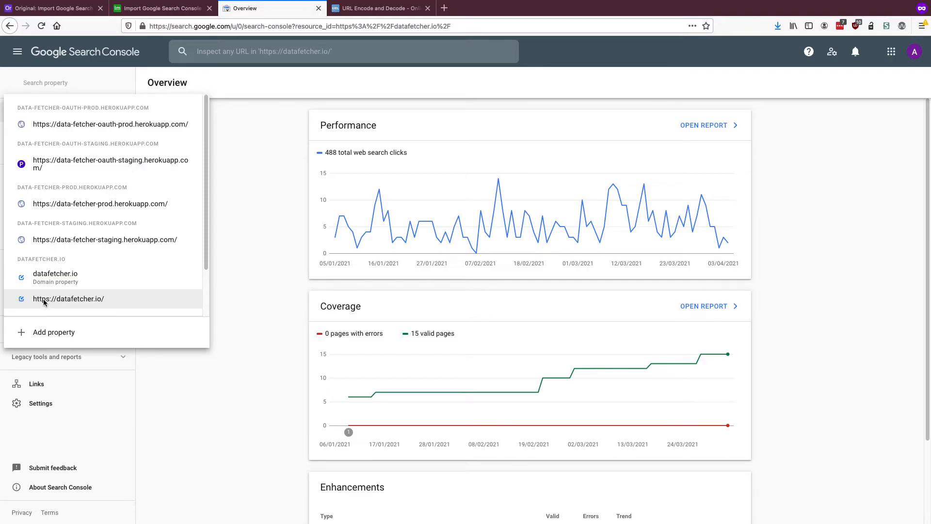
pyautogui.click(246, 272)
pyautogui.hotkey('ctrl', 't')
pyautogui.write('datafetcher.io/')
pyautogui.press('Return')
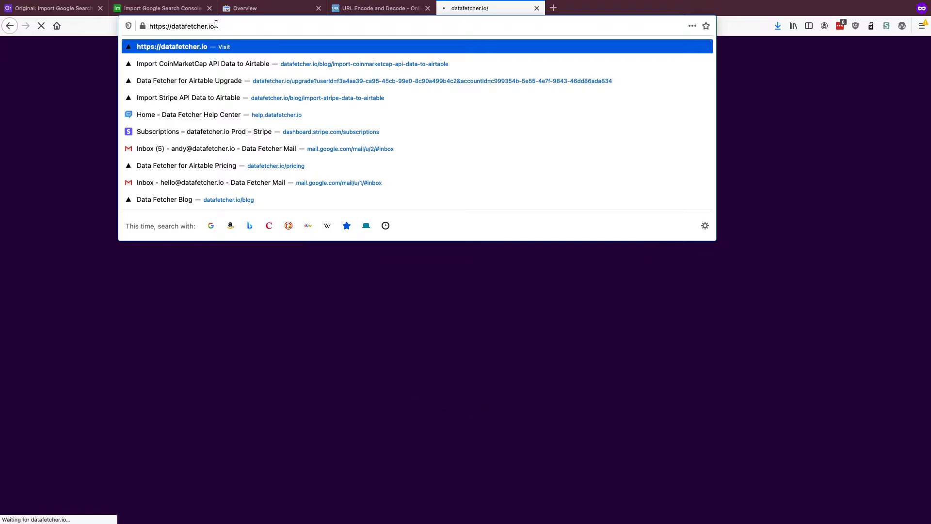
pyautogui.press('Right')
pyautogui.write('/')
pyautogui.press('super+a')
pyautogui.press('super+c')
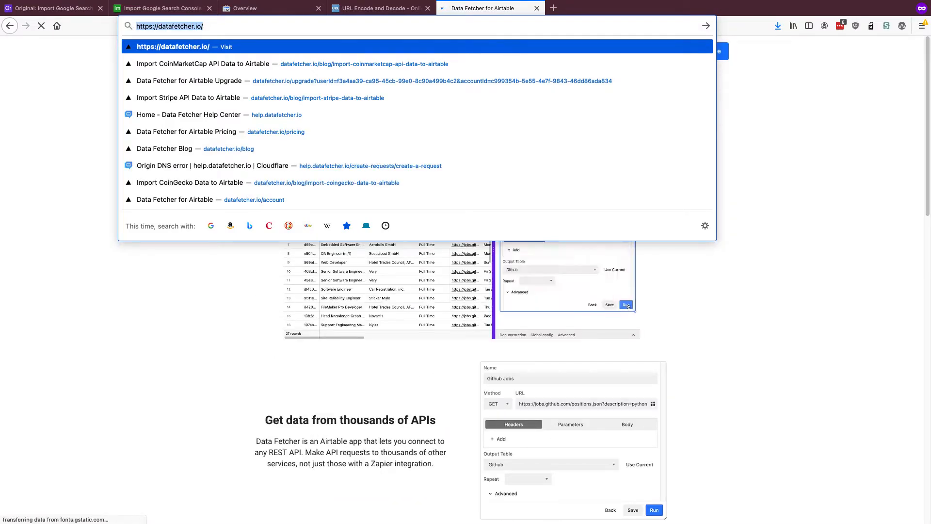
pyautogui.press('super+w')
pyautogui.click(346, 13)
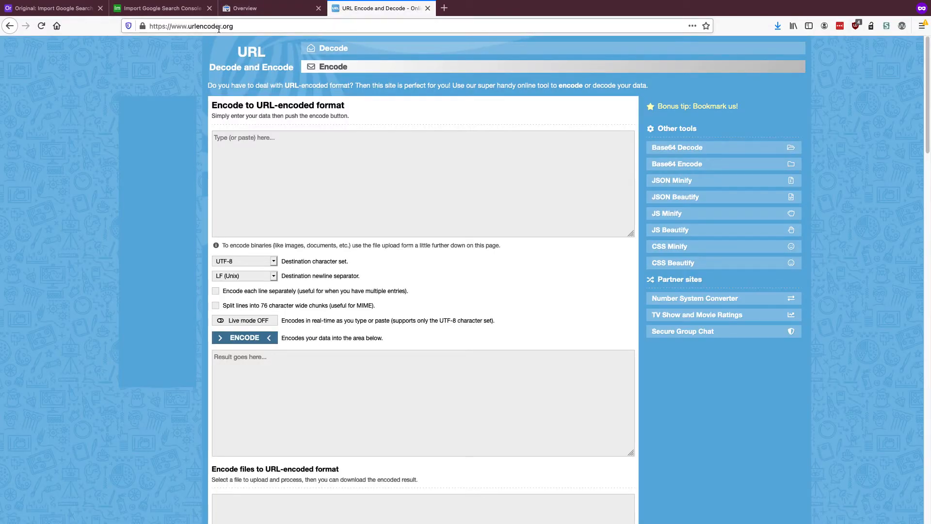
pyautogui.click(252, 139)
pyautogui.press('super+v')
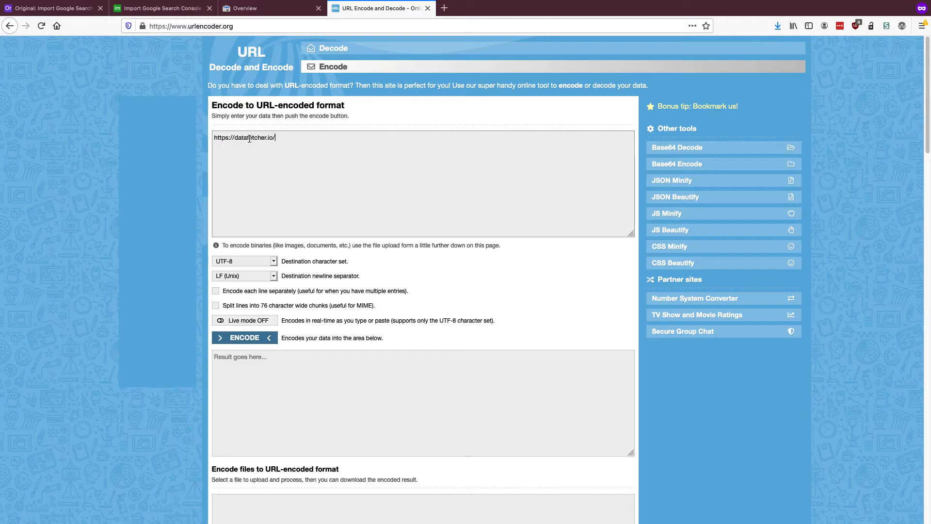
pyautogui.click(252, 338)
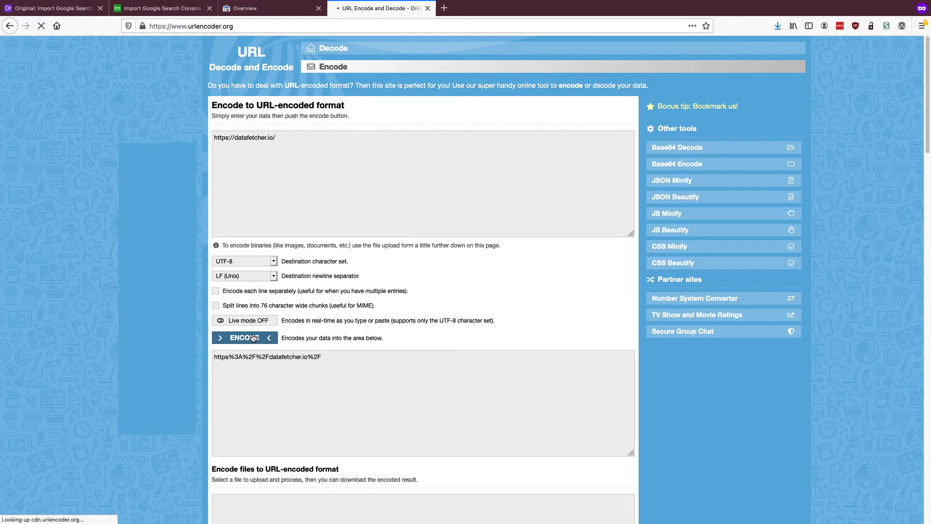
pyautogui.scroll(-1, 255, 333)
pyautogui.scroll(-3, 250, 320)
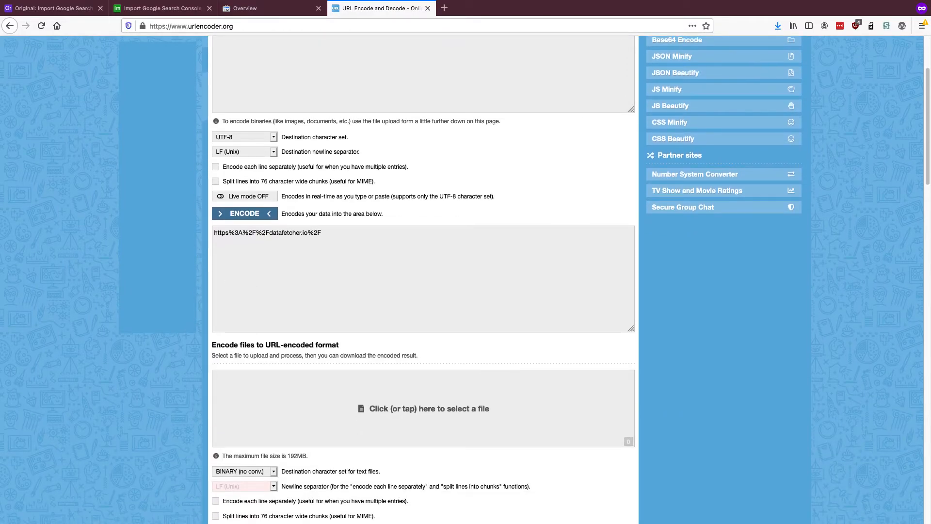
pyautogui.press('super+Tab')
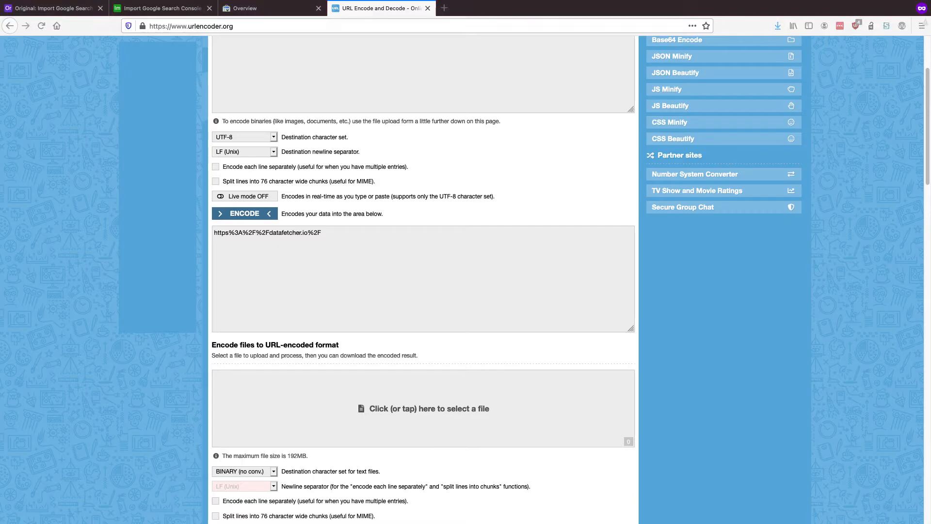
pyautogui.click(160, 8)
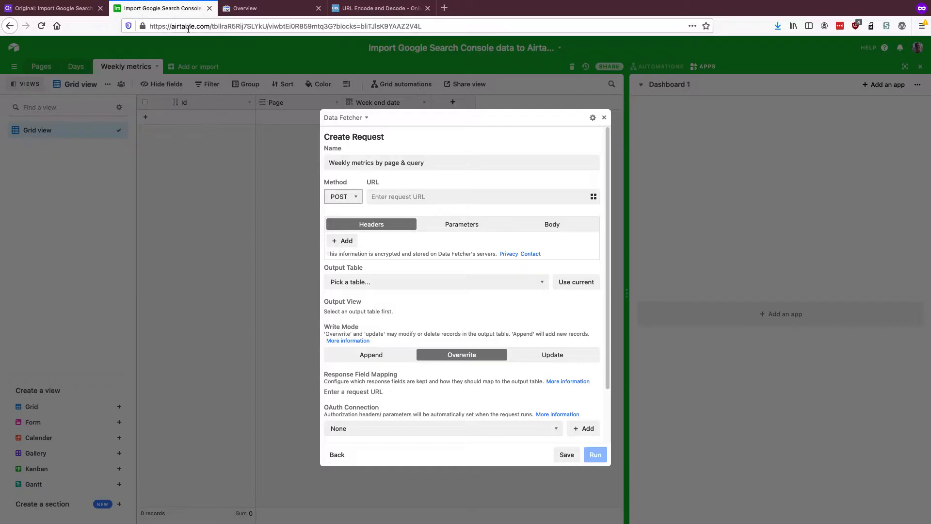
pyautogui.click(395, 198)
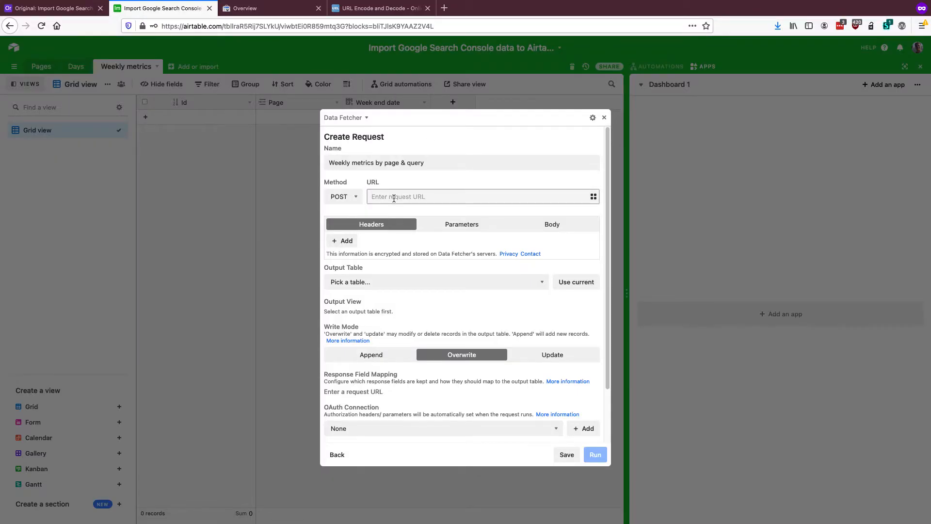
pyautogui.write('https://www.googleapis.com/webmasters/v3/sites/SITE_URL/searchAnalytics/query')
pyautogui.press('Home')
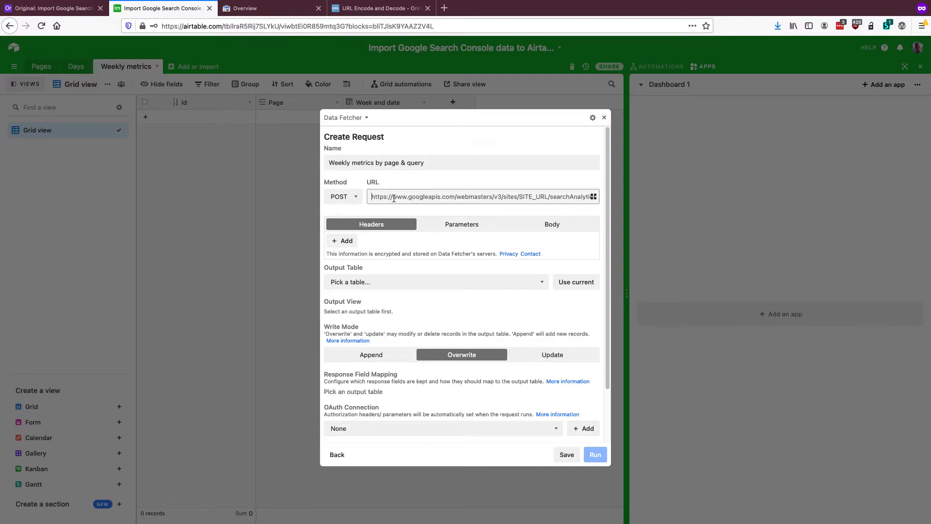
# Replace SITE_URL in the request URL with the encoded site address https%3A%2F%2Fdatafetcher.io%2F from the URL encoder
pyautogui.doubleClick(525, 198)
pyautogui.click(378, 8)
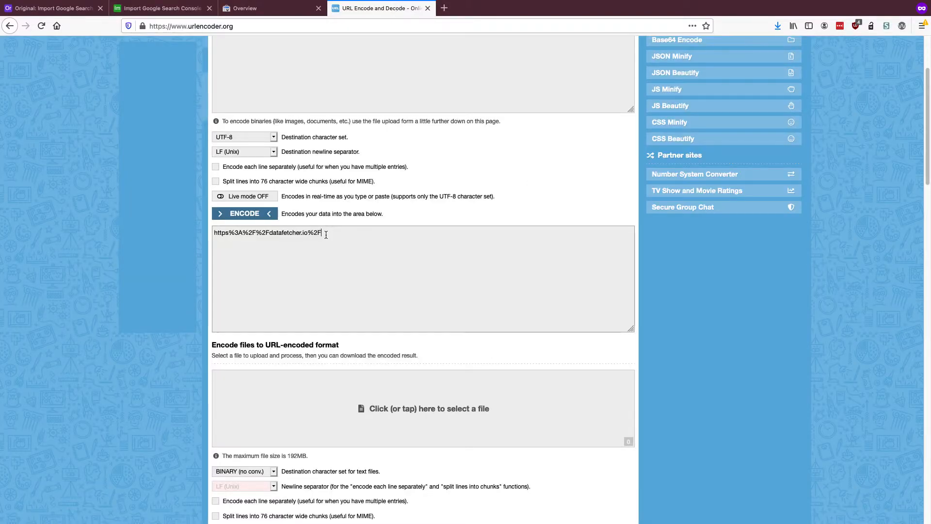
pyautogui.tripleClick(325, 234)
pyautogui.hotkey('ctrl', 'c')
pyautogui.click(160, 8)
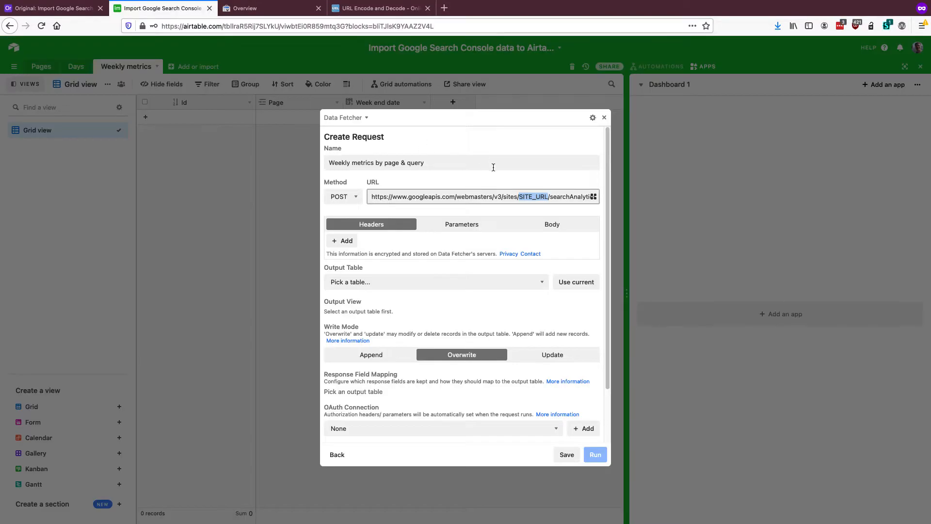
pyautogui.hotkey('ctrl', 'v')
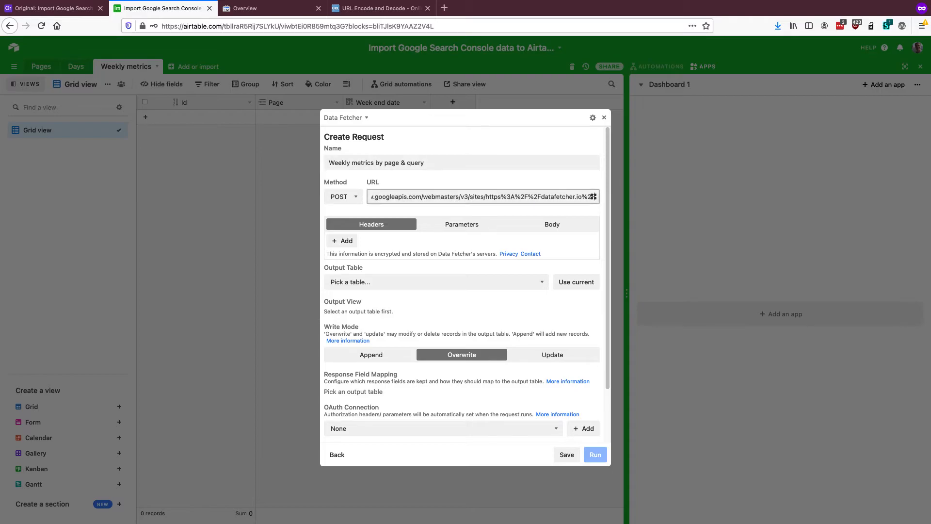
# Paste the JSON request body with empty endDate and startDate, rowLimit 25000, dimensions page and query, and aggregationType BY_PAGE
pyautogui.press('super+Tab')
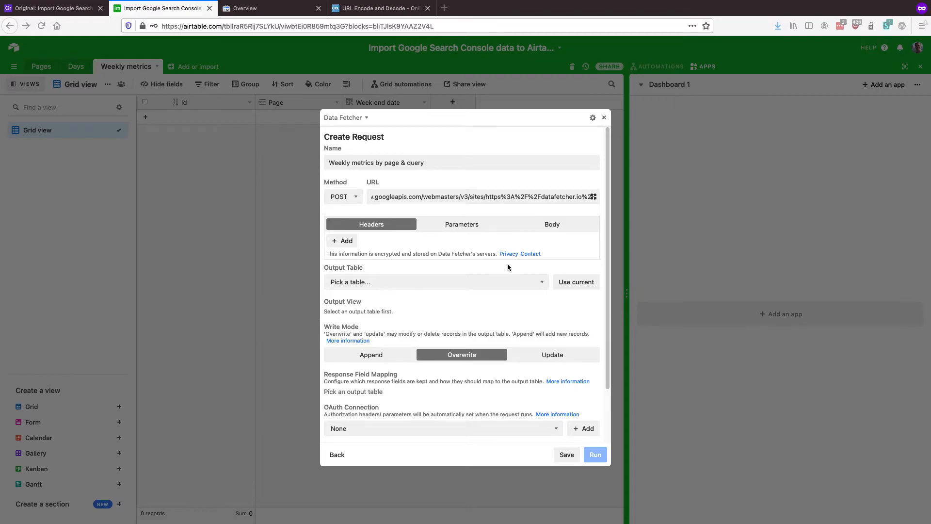
pyautogui.click(540, 228)
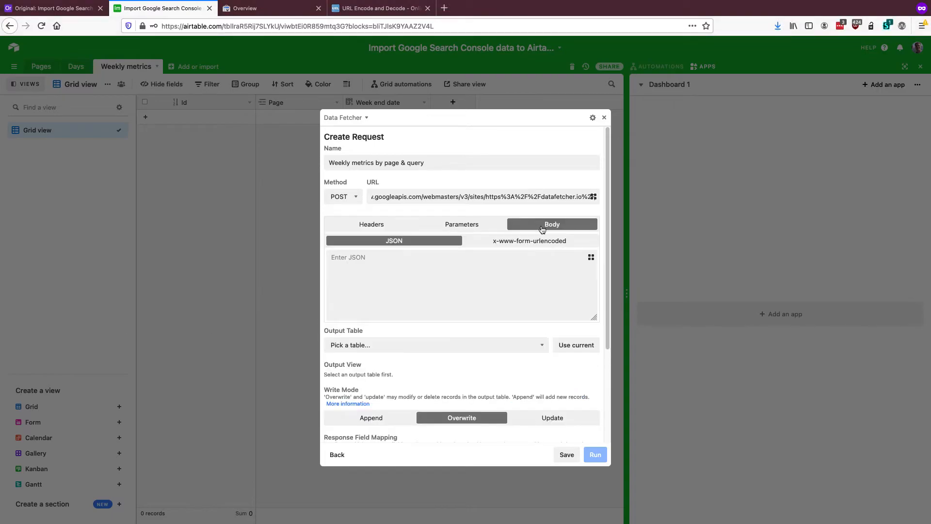
pyautogui.click(408, 274)
pyautogui.hotkey('ctrl', 'v')
pyautogui.scroll(5, 364, 304)
pyautogui.scroll(2, 355, 273)
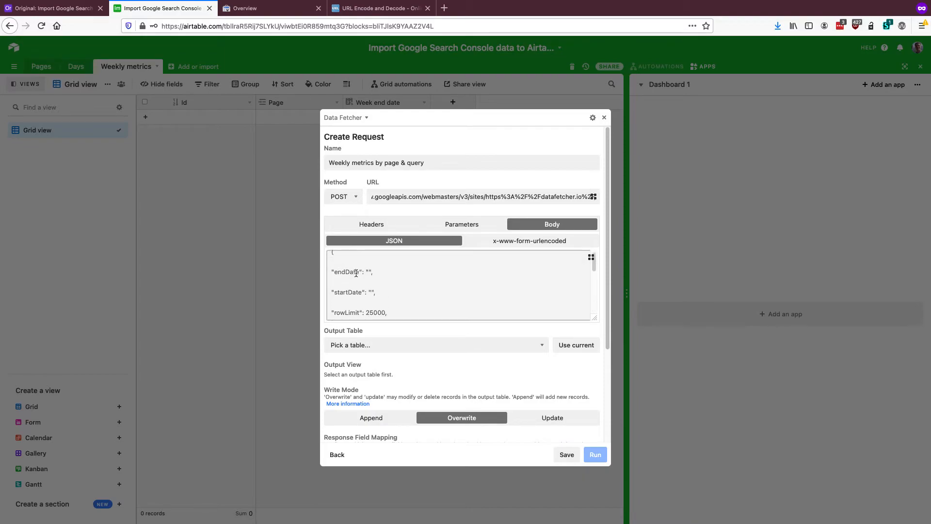
# Remove the blank lines between the entries of the JSON body, from endDate down to the query dimension
pyautogui.press('BackSpace')
pyautogui.click(342, 280)
pyautogui.press('BackSpace')
pyautogui.click(341, 289)
pyautogui.press('BackSpace')
pyautogui.click(340, 300)
pyautogui.press('BackSpace')
pyautogui.scroll(-1, 341, 304)
pyautogui.click(340, 294)
pyautogui.press('BackSpace')
pyautogui.click(340, 303)
pyautogui.press('BackSpace')
pyautogui.scroll(-1, 360, 295)
pyautogui.press('BackSpace')
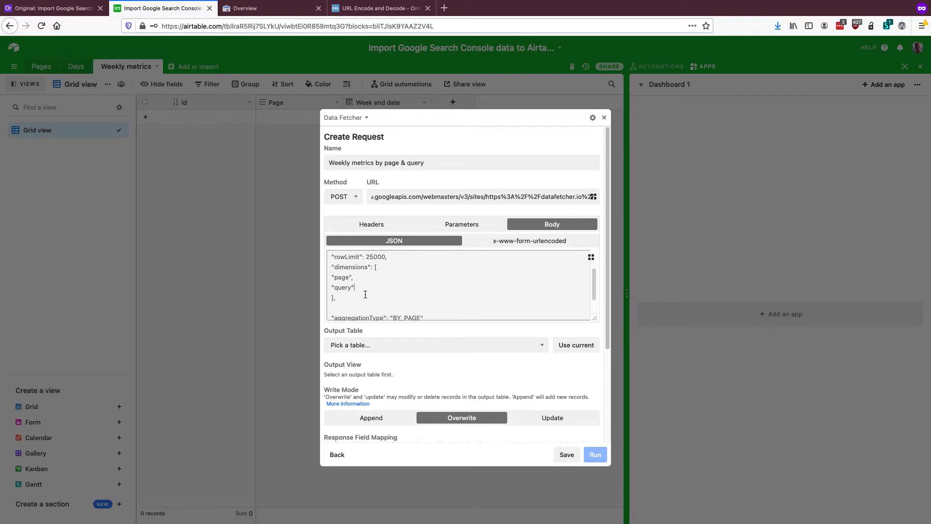
# Fill the JSON body's endDate value with a reference to the End date field of the record in the Days table
pyautogui.scroll(3, 368, 293)
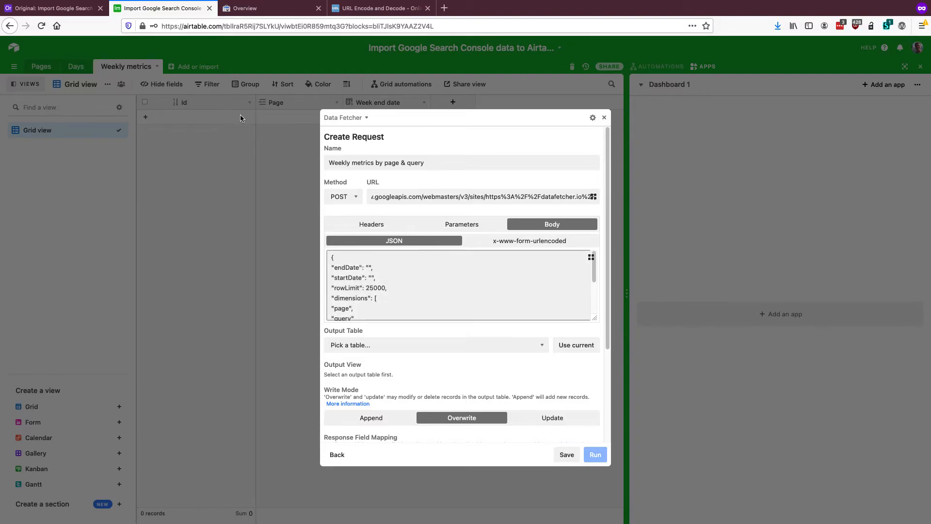
pyautogui.click(368, 267)
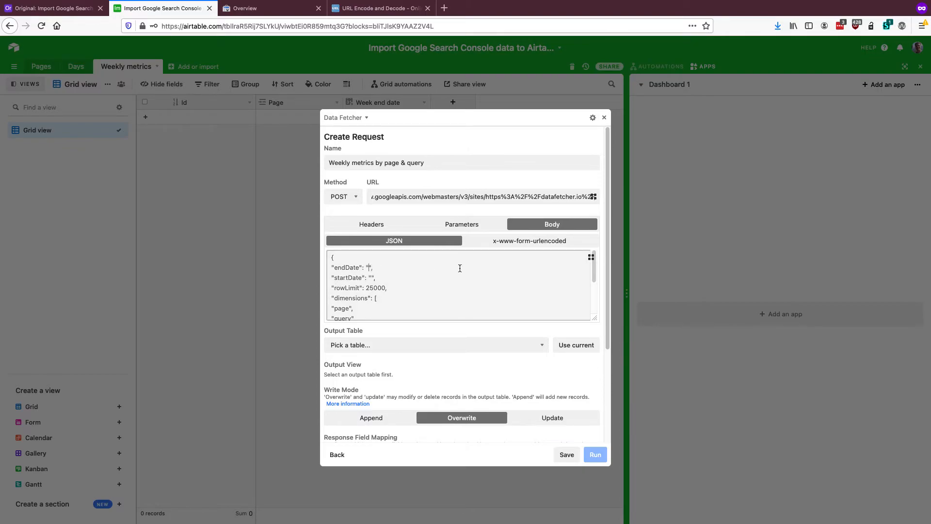
pyautogui.click(591, 257)
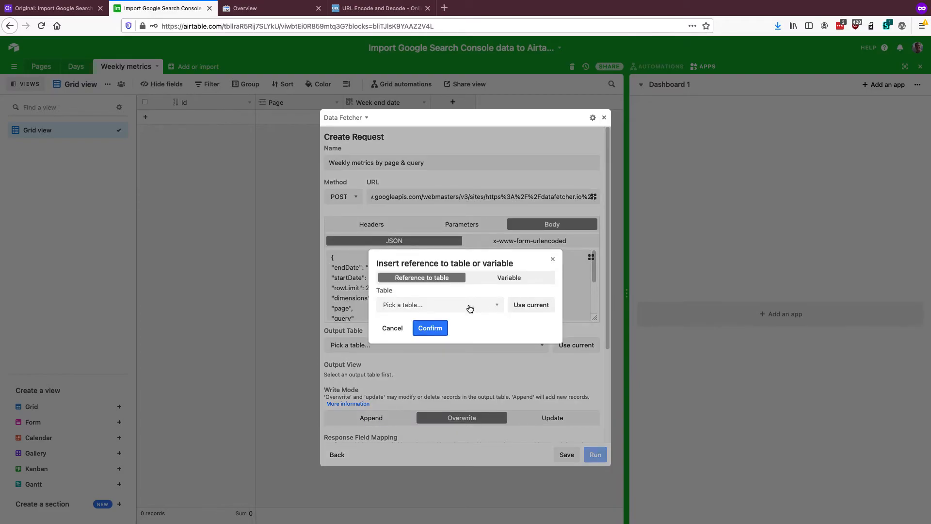
pyautogui.click(469, 306)
pyautogui.click(463, 318)
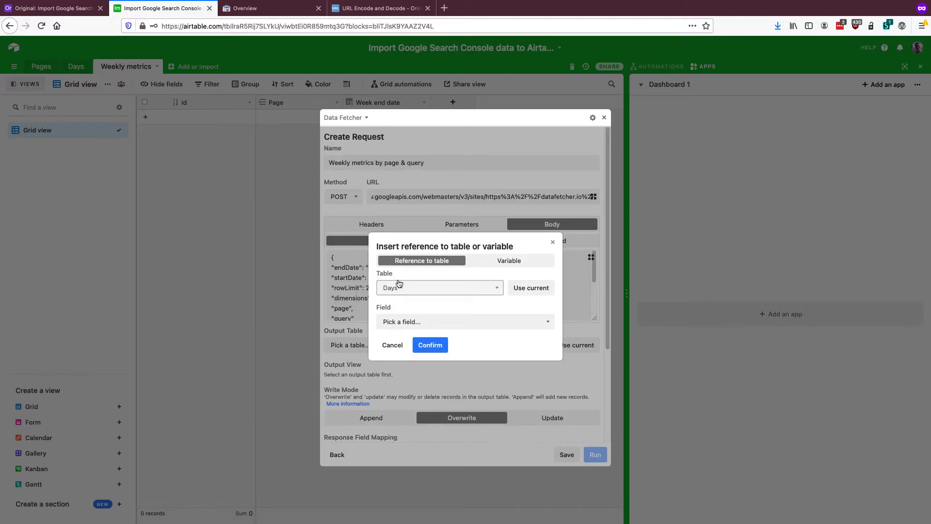
pyautogui.click(407, 321)
pyautogui.click(412, 336)
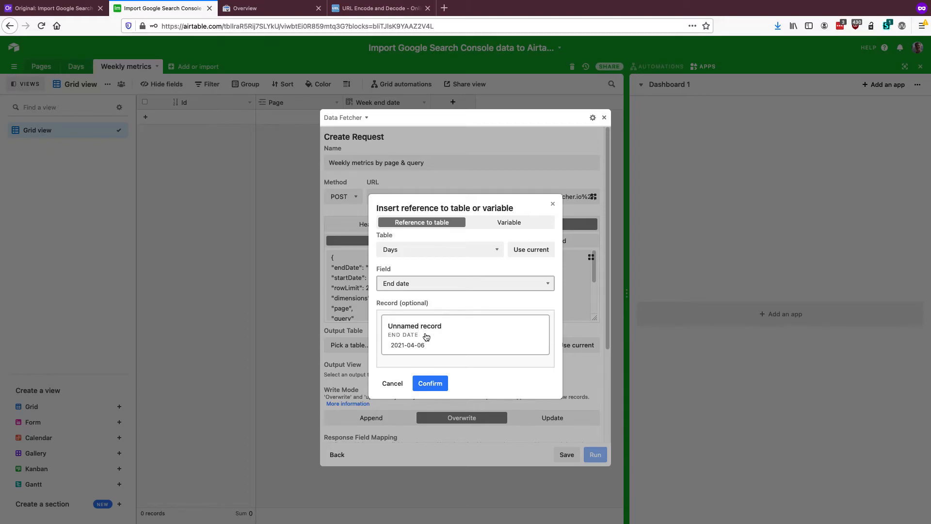
pyautogui.click(426, 337)
# Fill the JSON body's startDate value with a reference to the Start date field of the record in the Days table
pyautogui.click(373, 279)
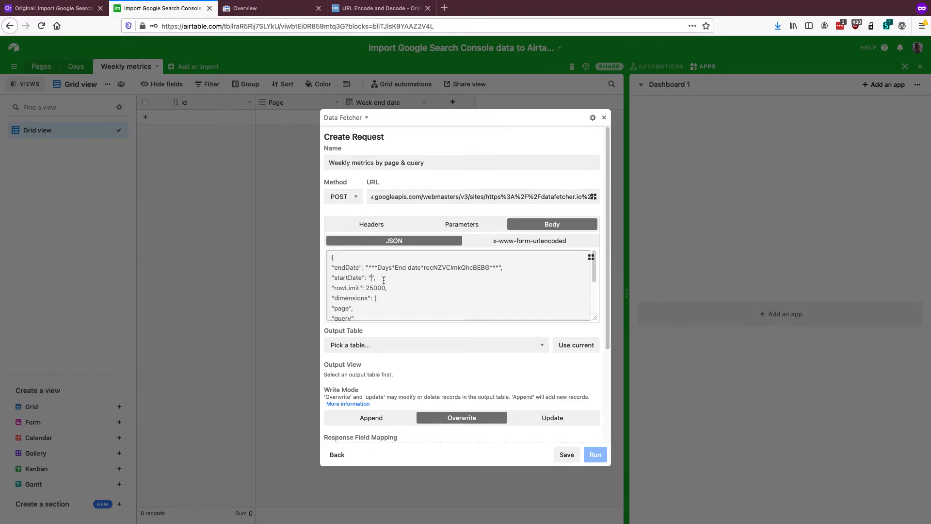
pyautogui.click(590, 257)
pyautogui.click(456, 309)
pyautogui.click(436, 319)
pyautogui.click(427, 320)
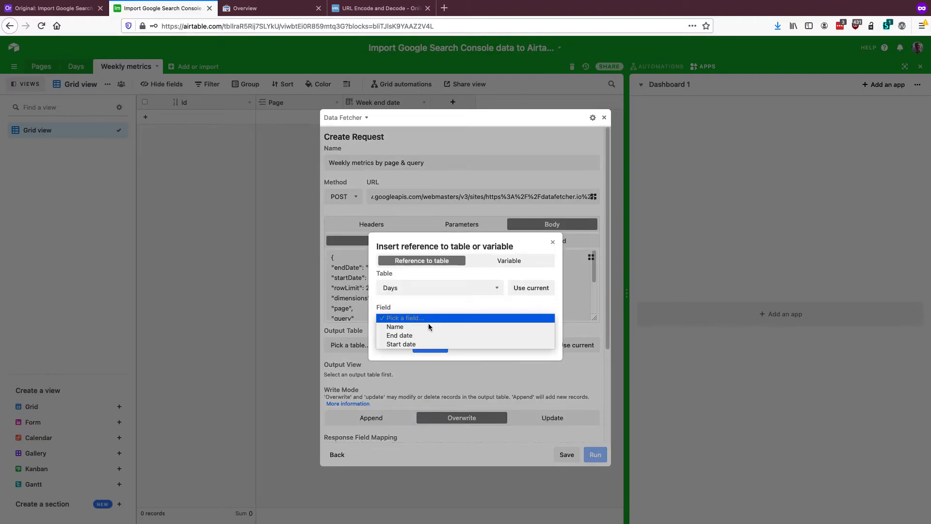
pyautogui.click(430, 343)
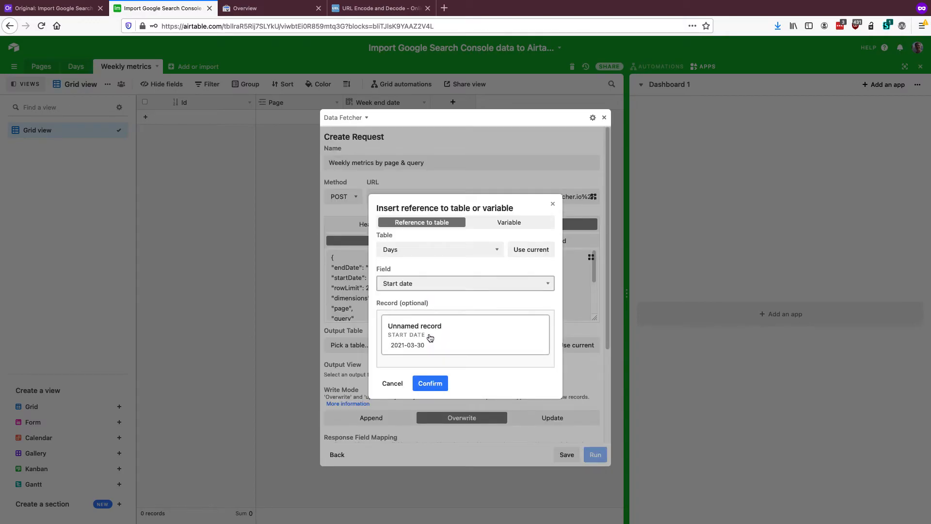
pyautogui.click(429, 337)
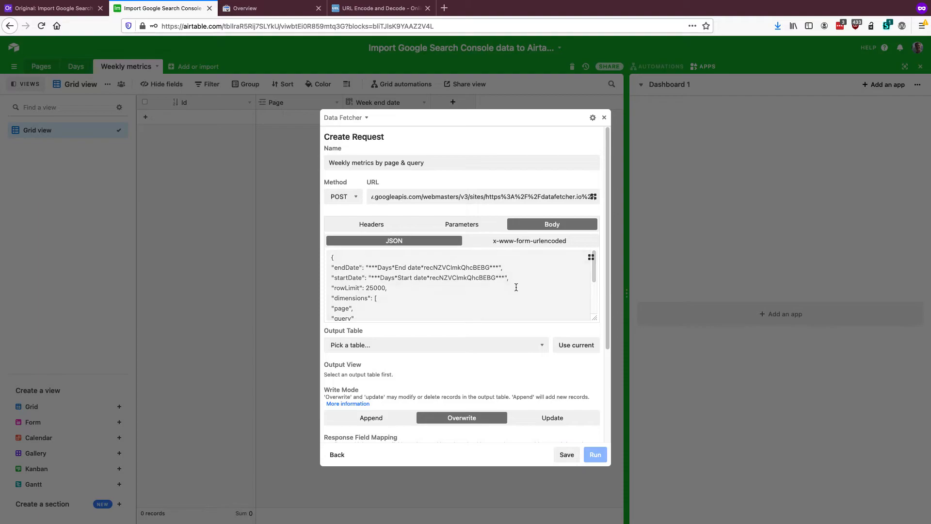
# Set the request's output to the Weekly metrics table and Grid view with Append write mode, and save the request
pyautogui.scroll(-2, 444, 286)
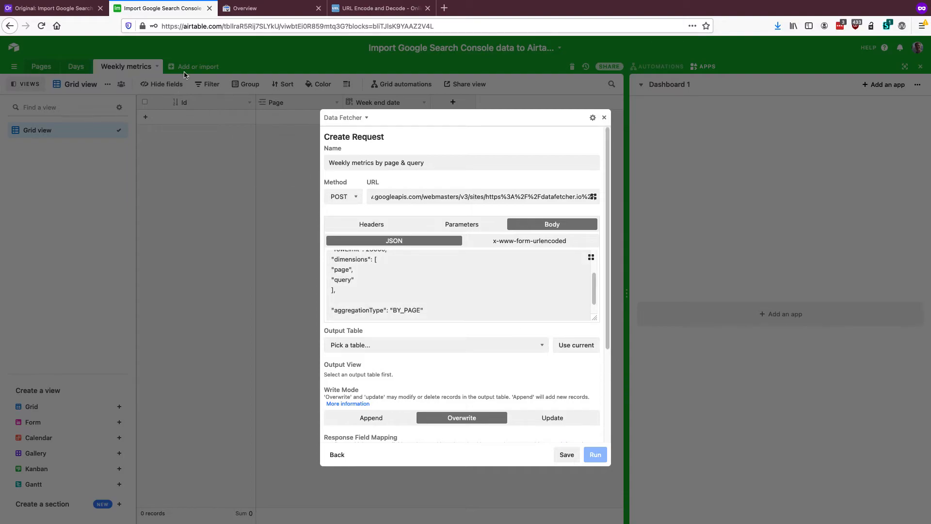
pyautogui.click(569, 343)
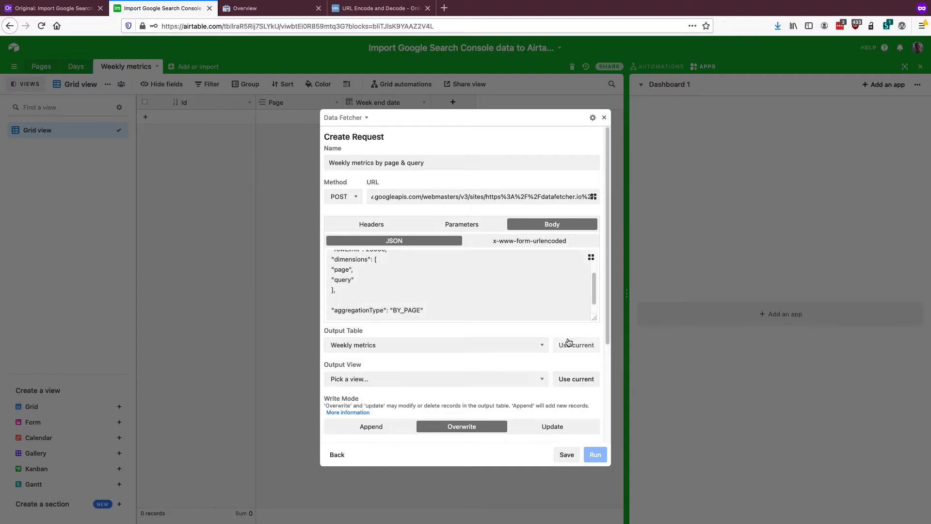
pyautogui.click(576, 381)
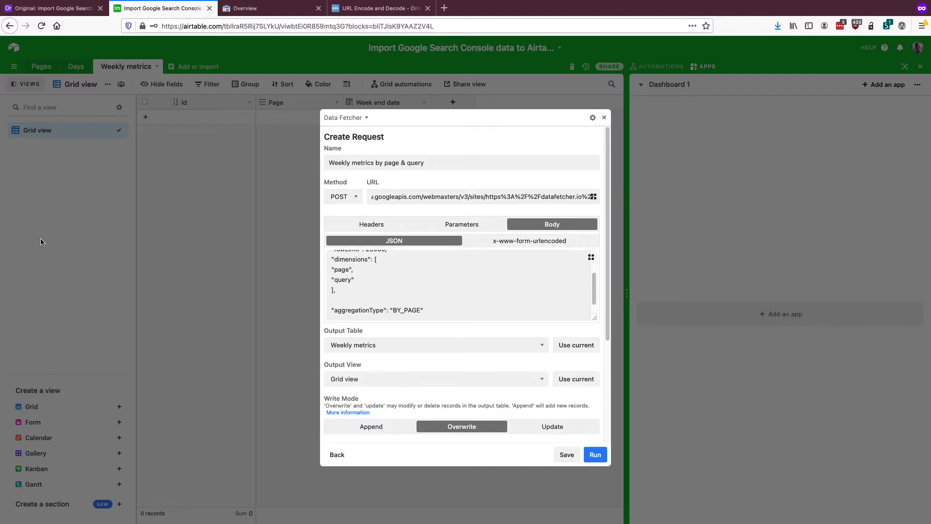
pyautogui.scroll(-4, 477, 297)
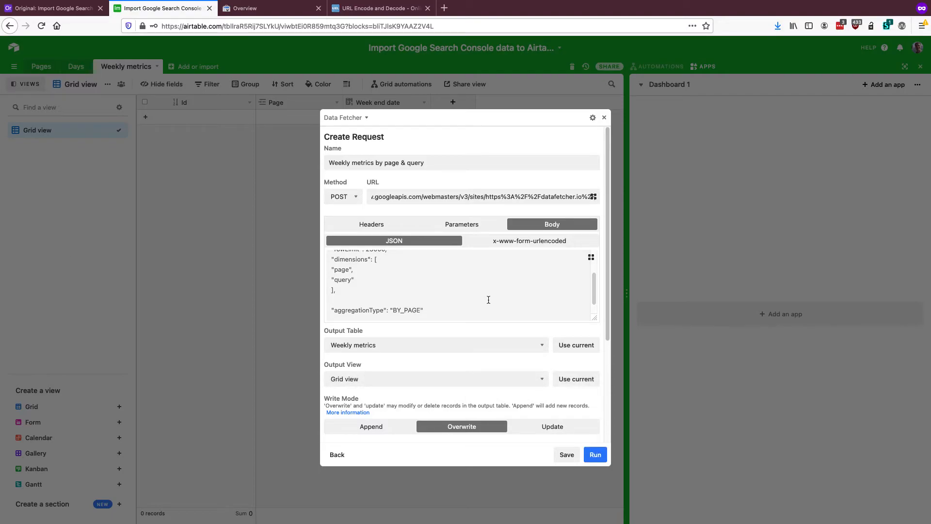
pyautogui.click(370, 422)
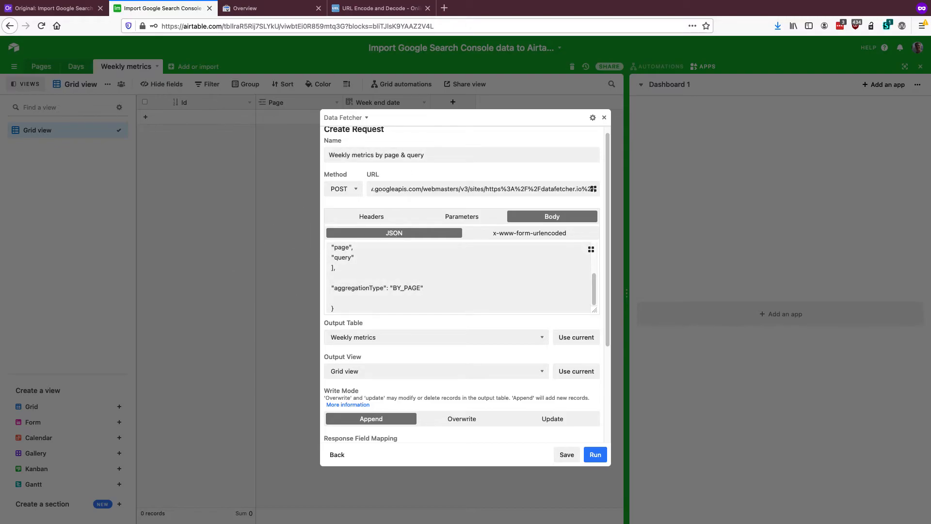
pyautogui.click(565, 455)
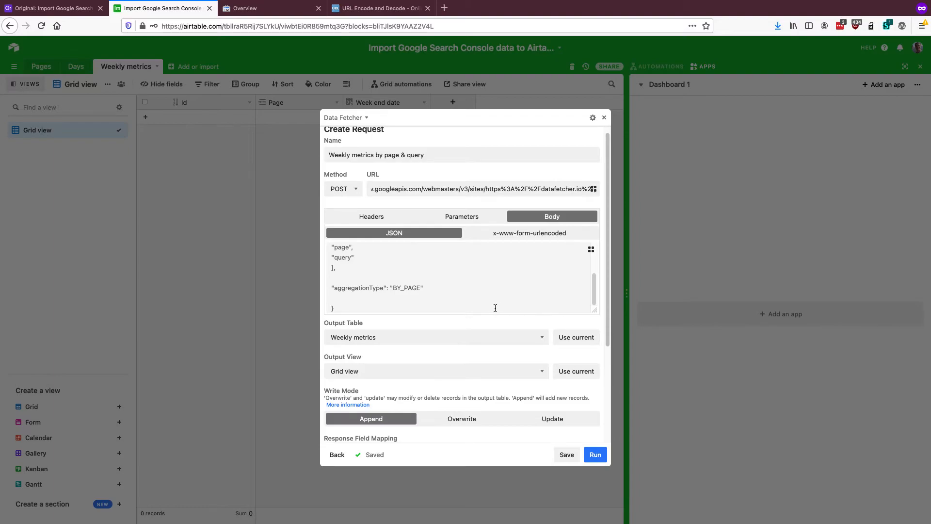
# Add a Google Search Console OAuth connection to the request and allow Data Fetcher access to the Google account
pyautogui.scroll(-5, 494, 307)
pyautogui.scroll(-1, 500, 307)
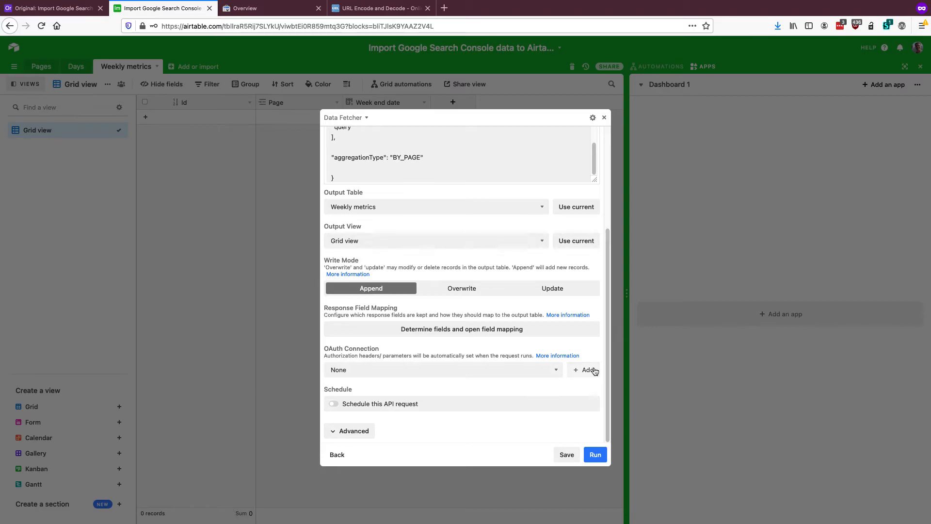
pyautogui.click(588, 369)
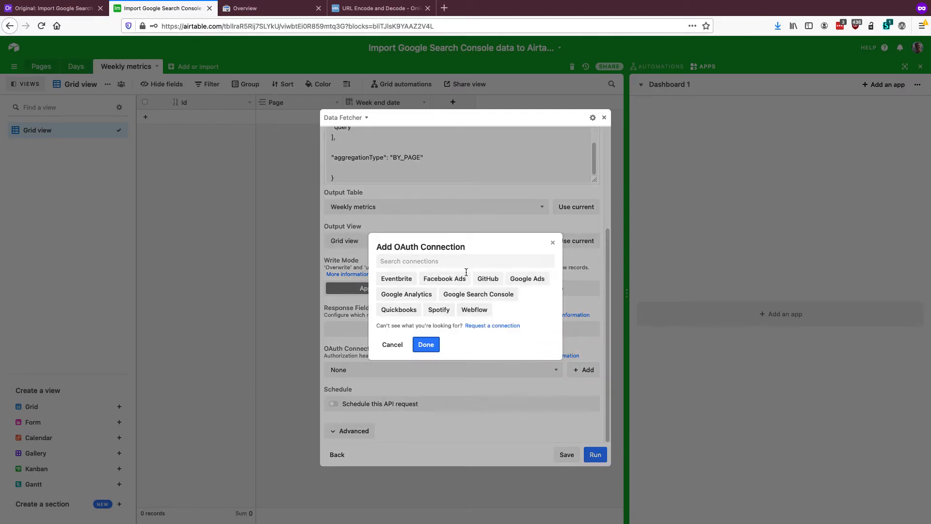
pyautogui.click(467, 294)
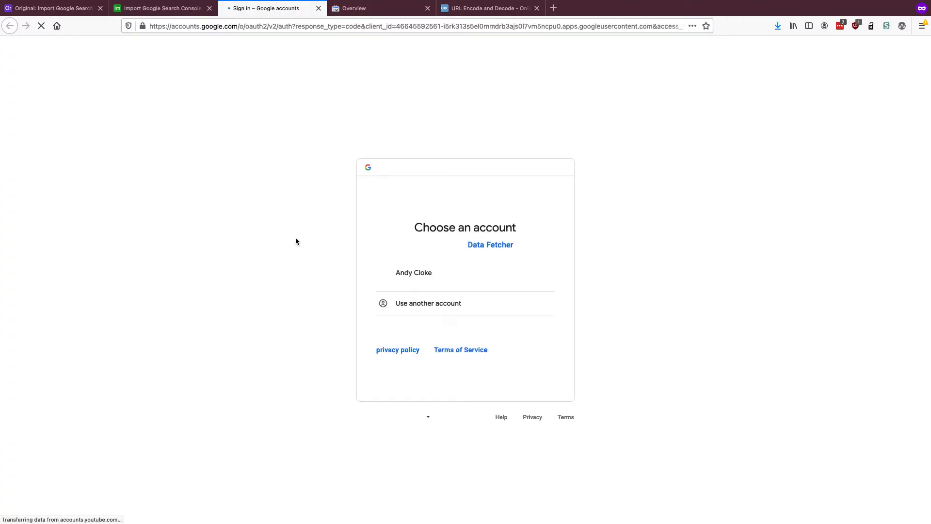
pyautogui.click(441, 273)
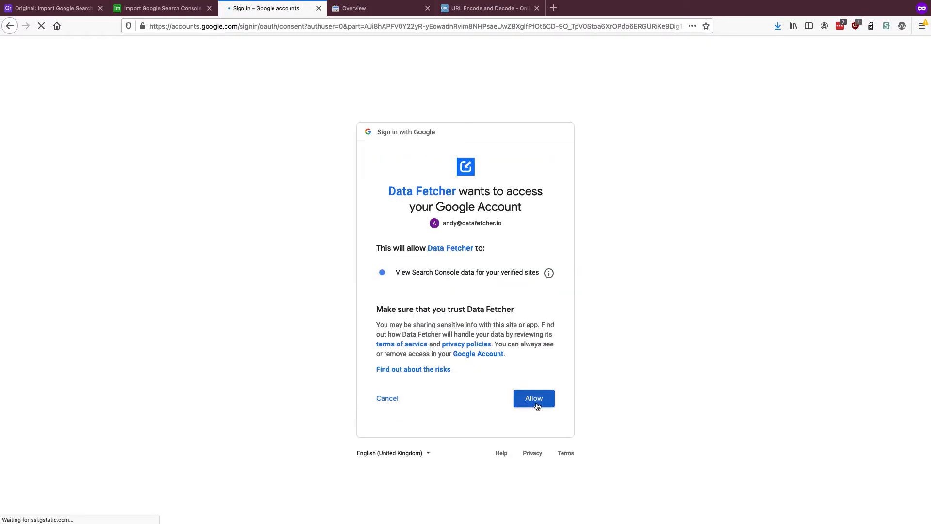
pyautogui.click(537, 404)
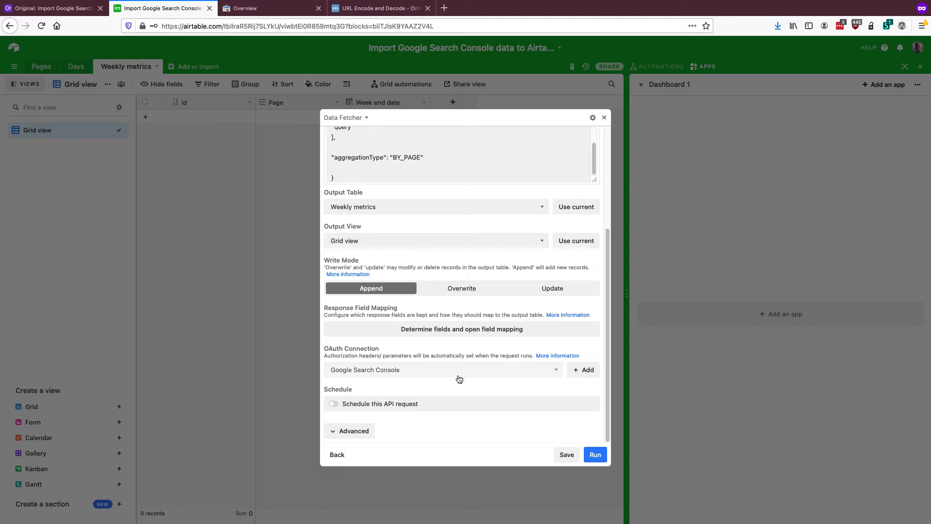
# Run the request and map the rows.keys.1 response field as a Link to the existing Page field
pyautogui.click(597, 459)
pyautogui.click(597, 458)
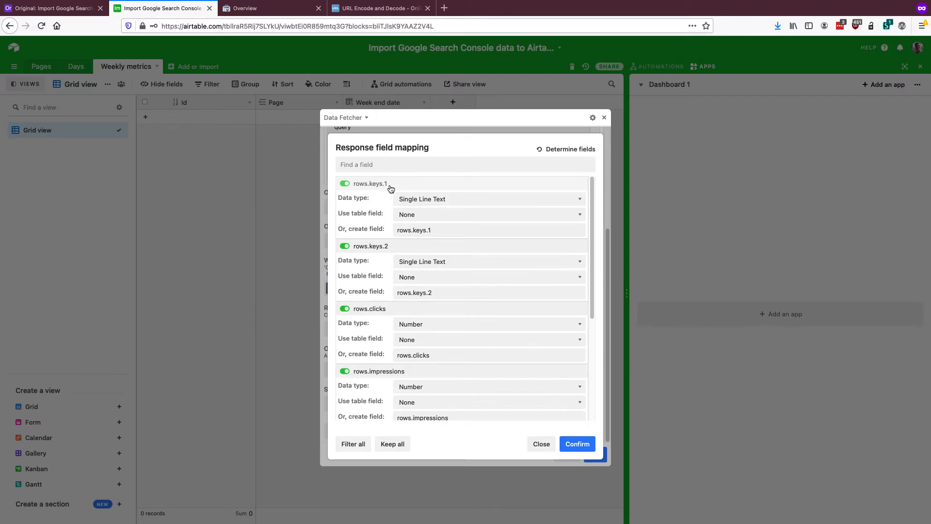
pyautogui.click(423, 203)
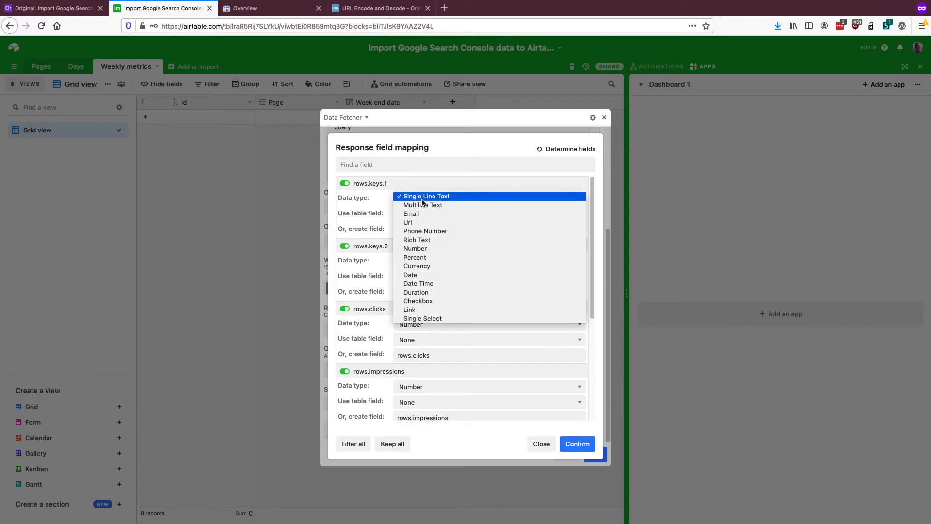
pyautogui.click(423, 310)
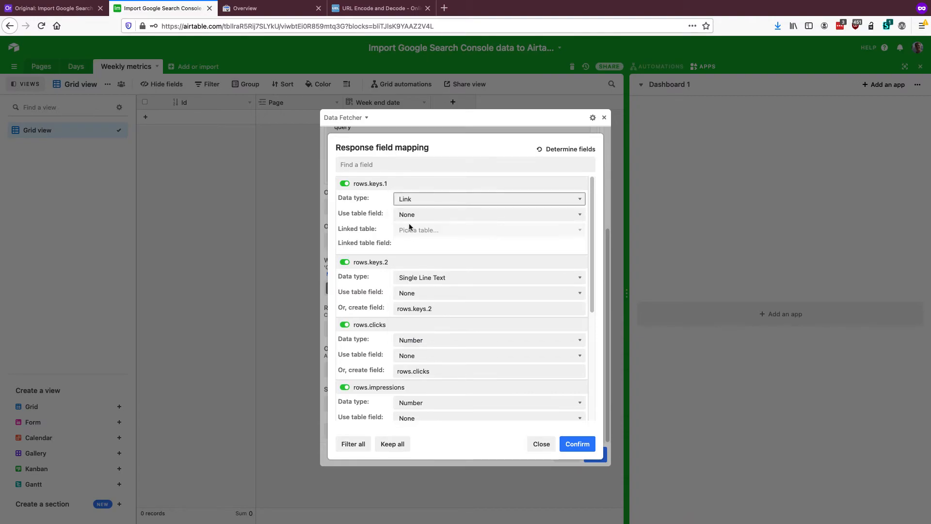
pyautogui.click(411, 214)
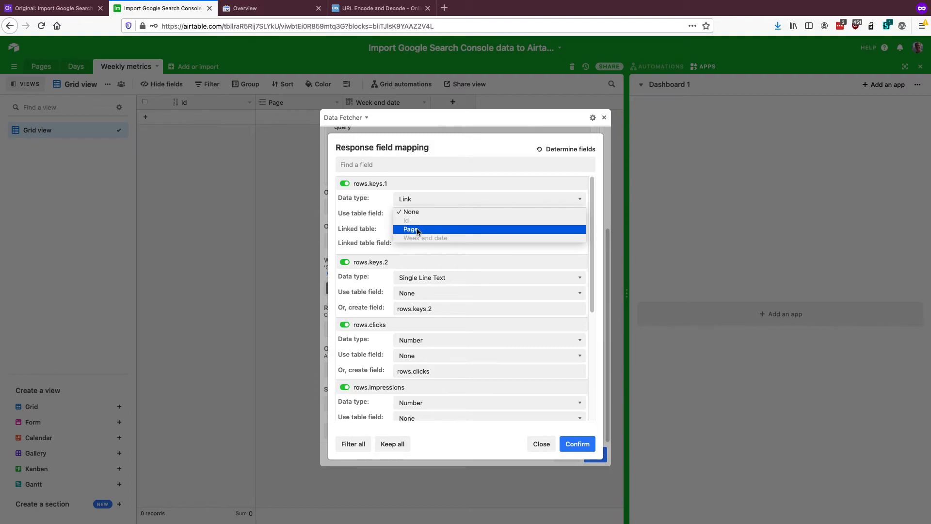
pyautogui.click(417, 230)
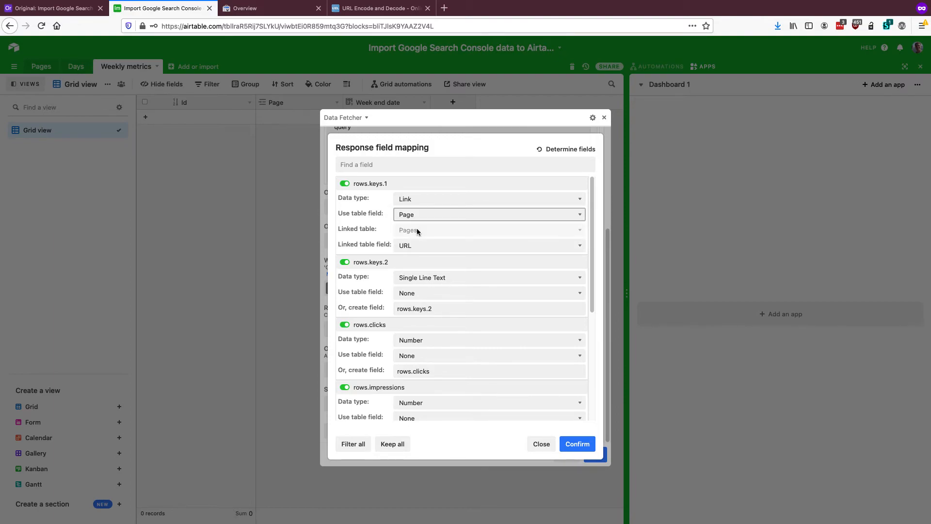
# Name the new field created for rows.keys.2 Query in the response field mapping
pyautogui.scroll(-1, 417, 228)
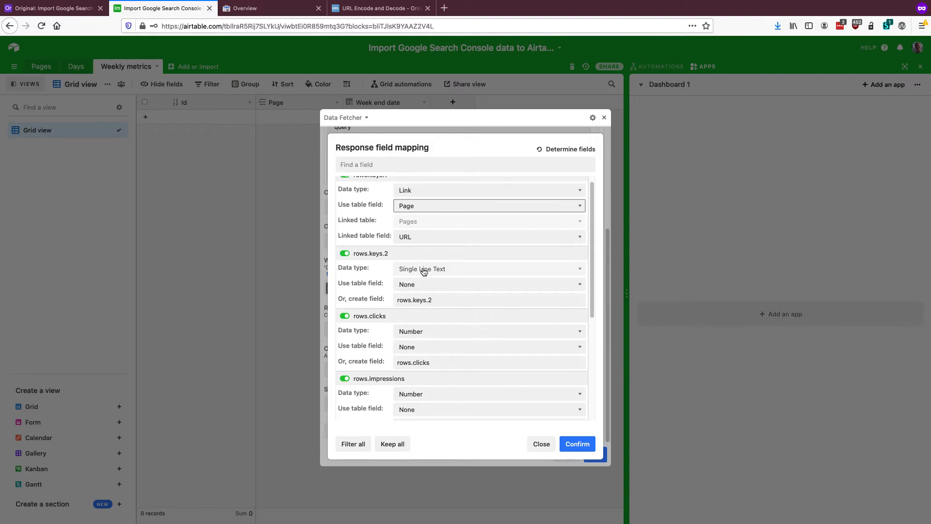
pyautogui.tripleClick(418, 300)
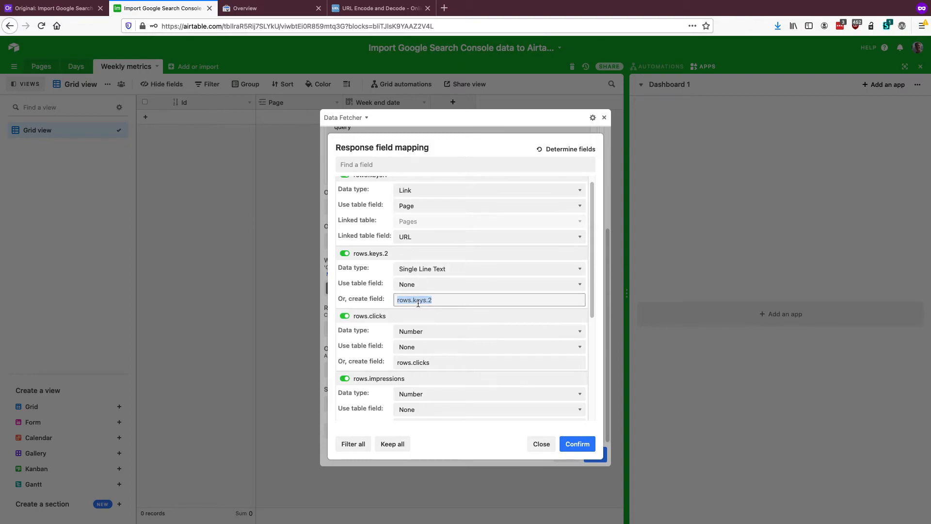
pyautogui.write('Query')
# Name the new fields for rows.clicks and rows.impressions Clicks and Impressions in the response field mapping
pyautogui.scroll(-2, 420, 305)
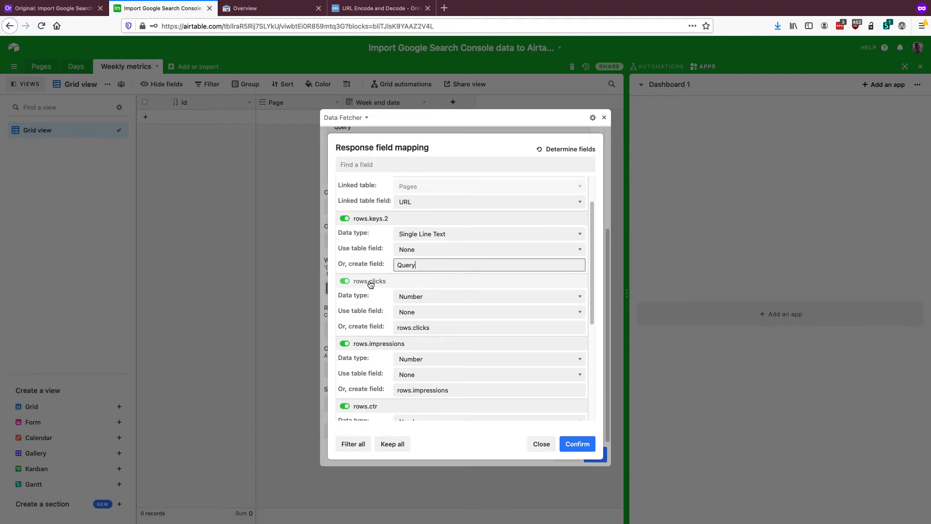
pyautogui.scroll(-1, 386, 284)
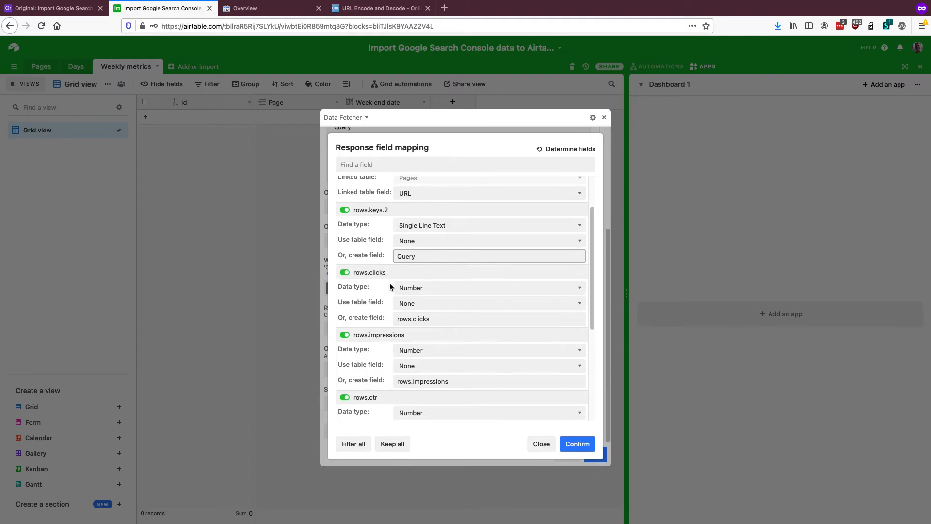
pyautogui.tripleClick(416, 319)
pyautogui.write('Clicks')
pyautogui.scroll(-5, 422, 315)
pyautogui.tripleClick(415, 338)
pyautogui.write('Impressions')
# Set the rows.ctr response field's data type to Percent and name its new field CTR
pyautogui.scroll(-2, 399, 330)
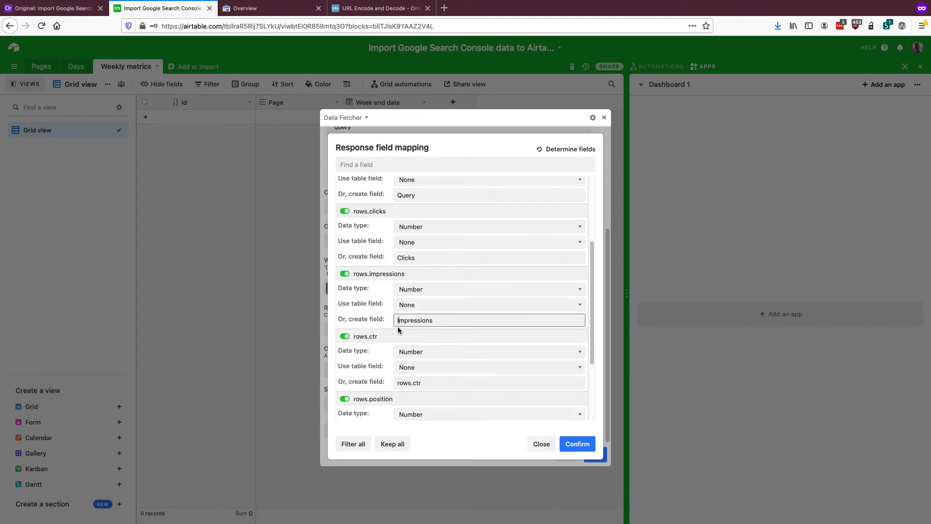
pyautogui.scroll(-2, 399, 330)
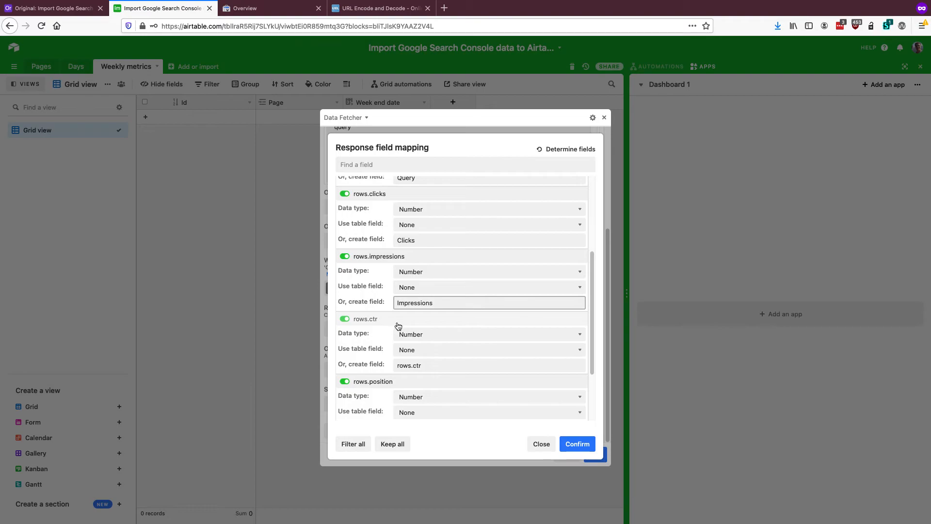
pyautogui.click(410, 335)
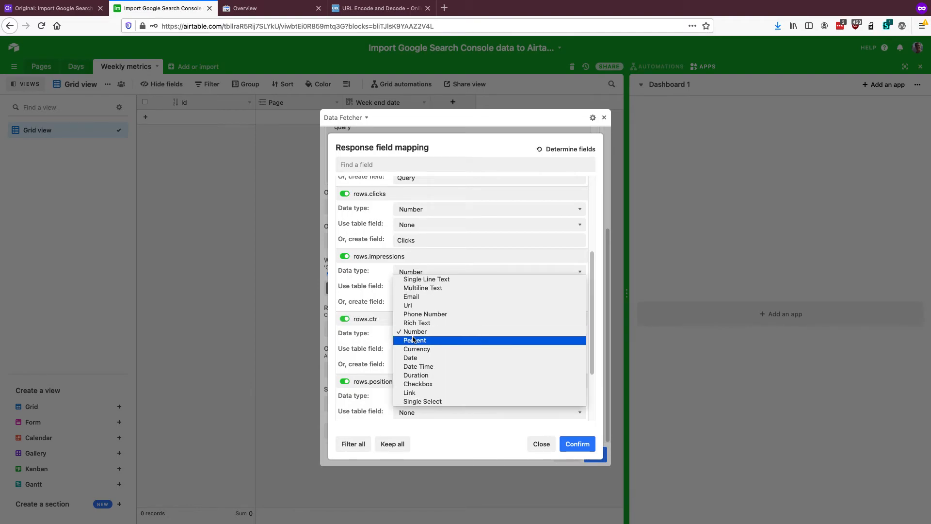
pyautogui.click(414, 340)
pyautogui.doubleClick(418, 365)
pyautogui.write('CTR')
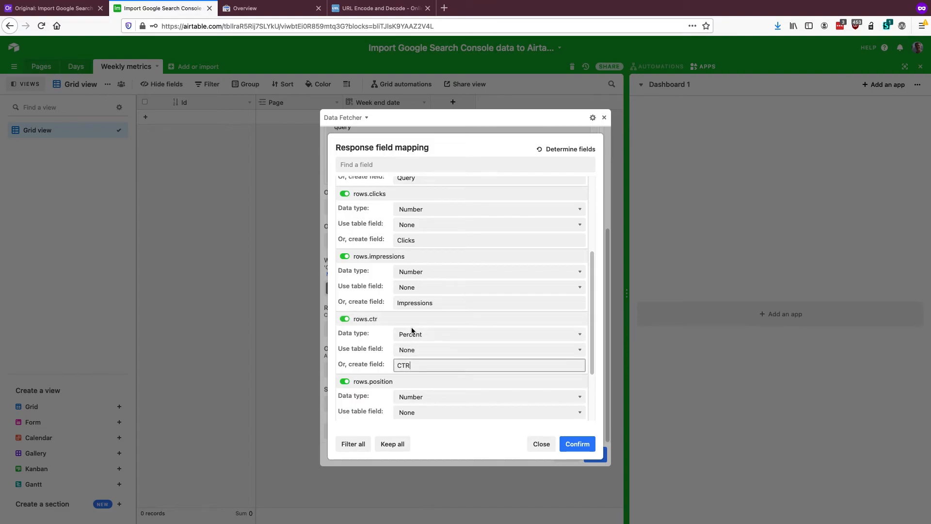
# Name the new field created for rows.position Position in the response field mapping
pyautogui.scroll(-2, 420, 321)
pyautogui.scroll(-2, 420, 321)
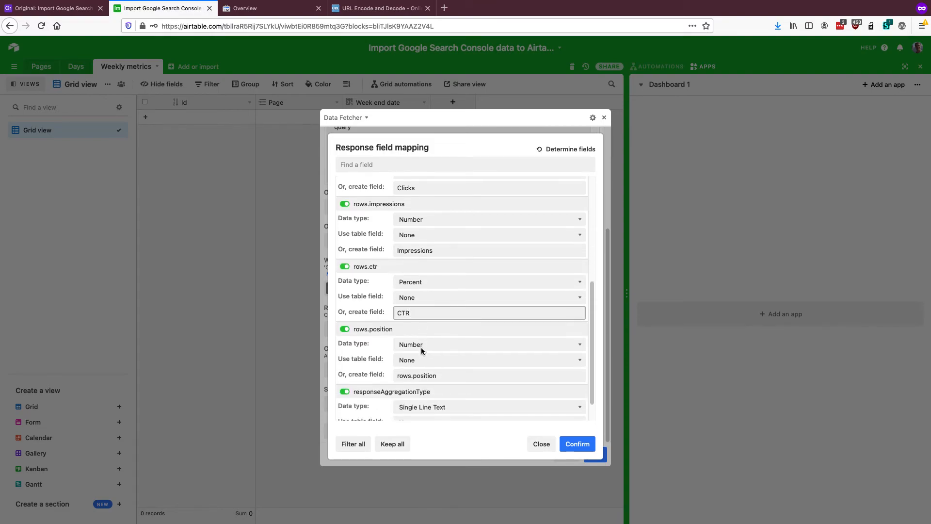
pyautogui.moveTo(418, 375); pyautogui.dragTo(373, 376)
pyautogui.write('P')
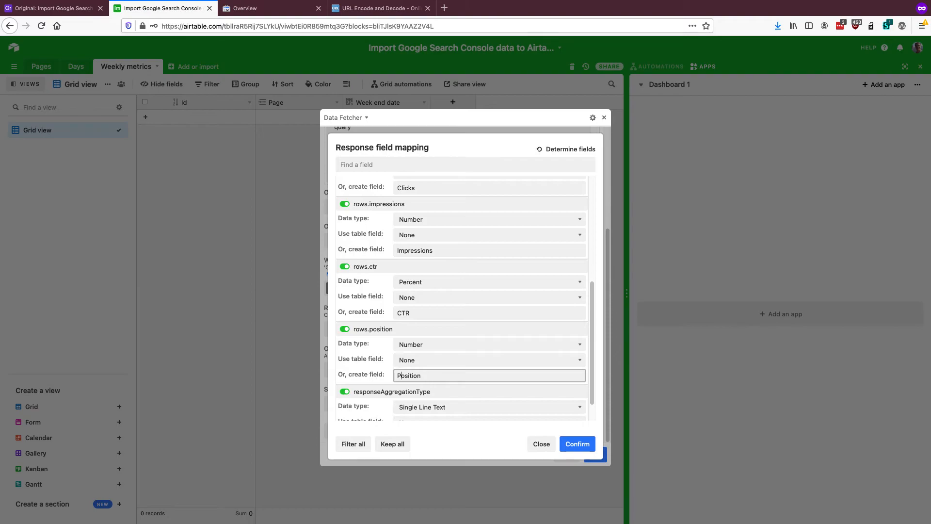
# Exclude the responseAggregationType field from the response field mapping and confirm the mapping
pyautogui.scroll(-1, 378, 372)
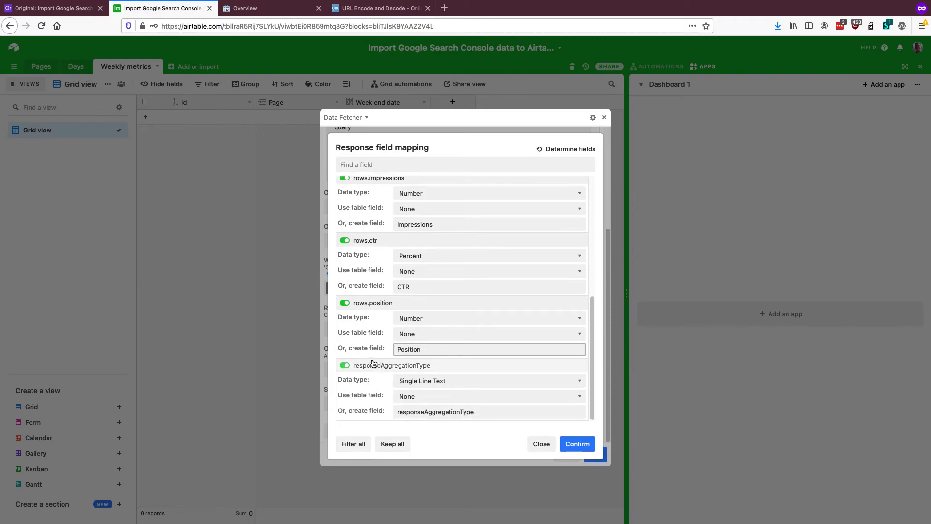
pyautogui.click(402, 367)
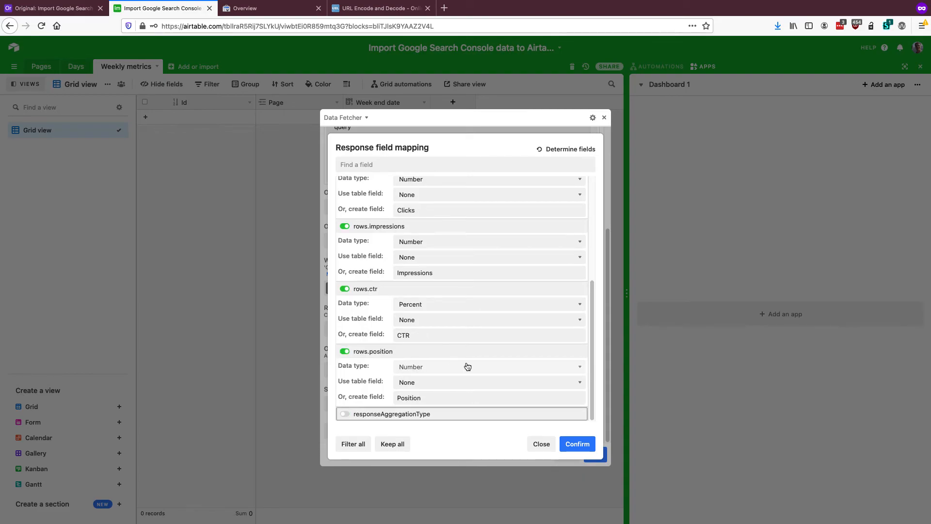
pyautogui.click(572, 442)
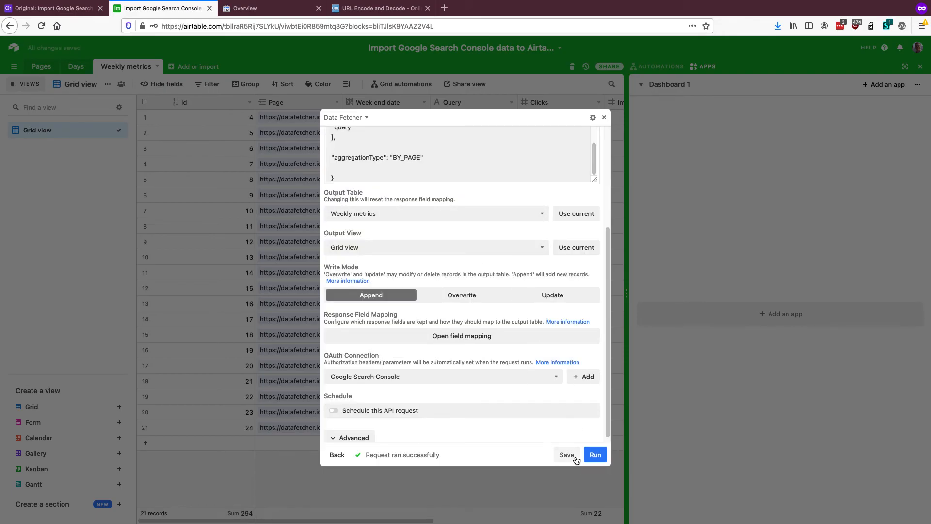
# Save the Data Fetcher request and exit its fullscreen view to show the imported records
pyautogui.click(567, 454)
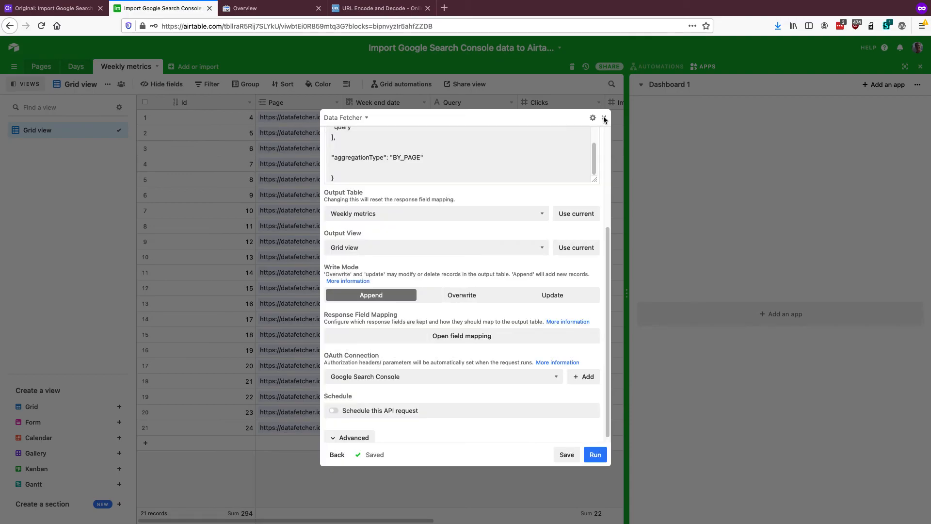
pyautogui.click(605, 119)
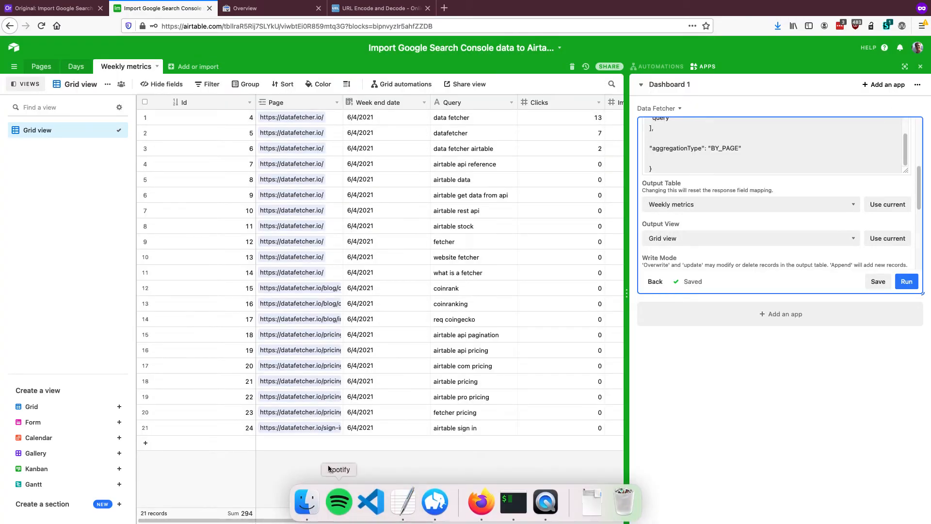
pyautogui.hscroll(2, 354, 480)
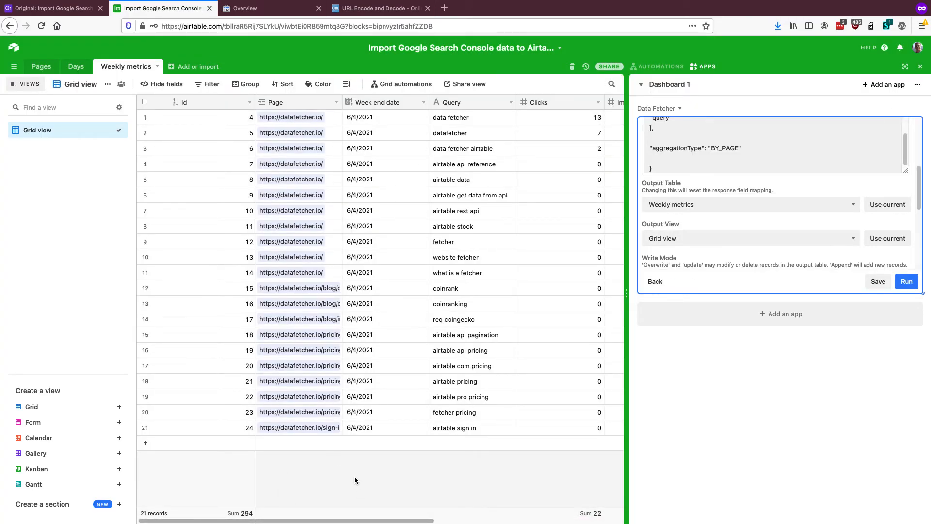
pyautogui.hscroll(-2, 354, 475)
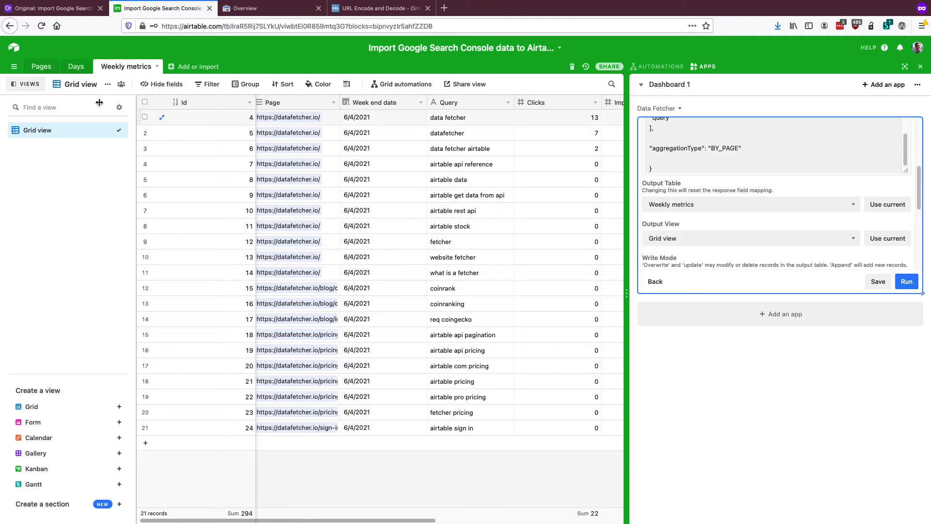
# Hide the views sidebar and narrow the Id, Week end date, Clicks, Impressions and CTR columns of the Weekly metrics table
pyautogui.click(25, 84)
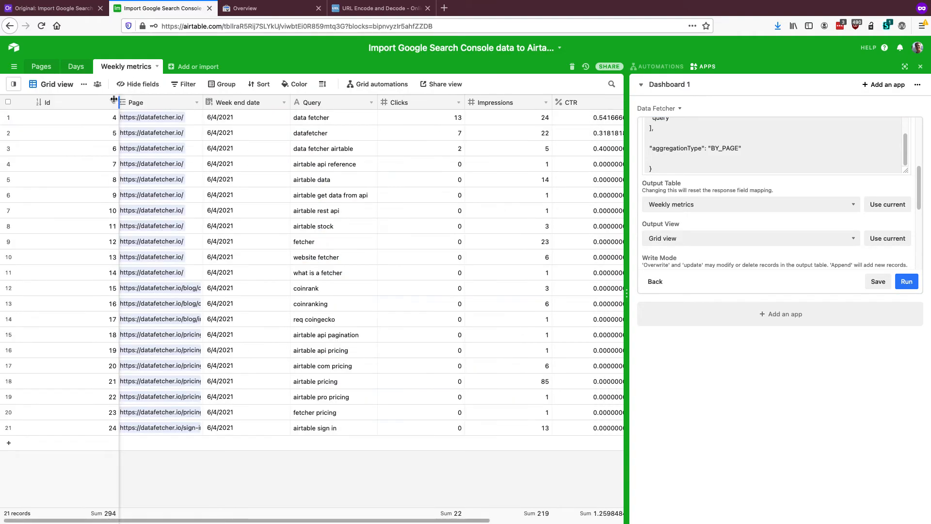
pyautogui.moveTo(118, 99); pyautogui.dragTo(82, 100)
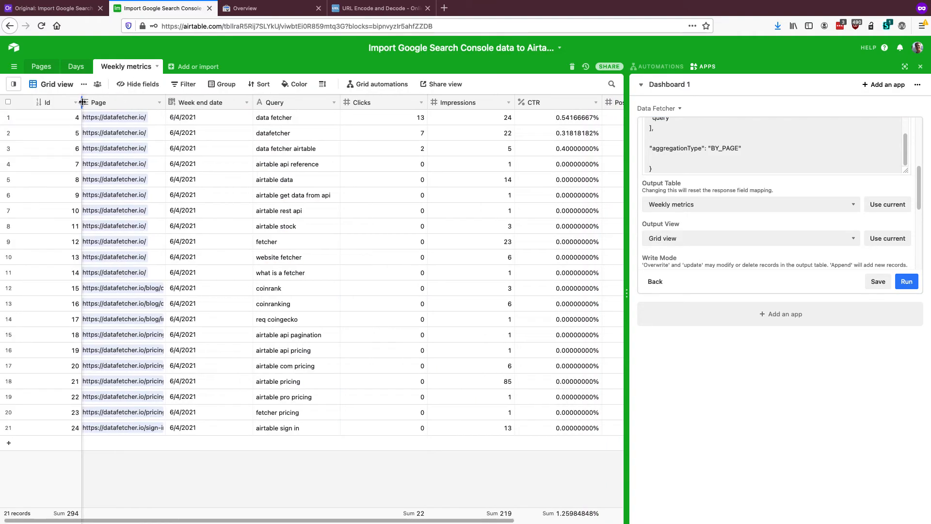
pyautogui.click(41, 70)
pyautogui.click(137, 71)
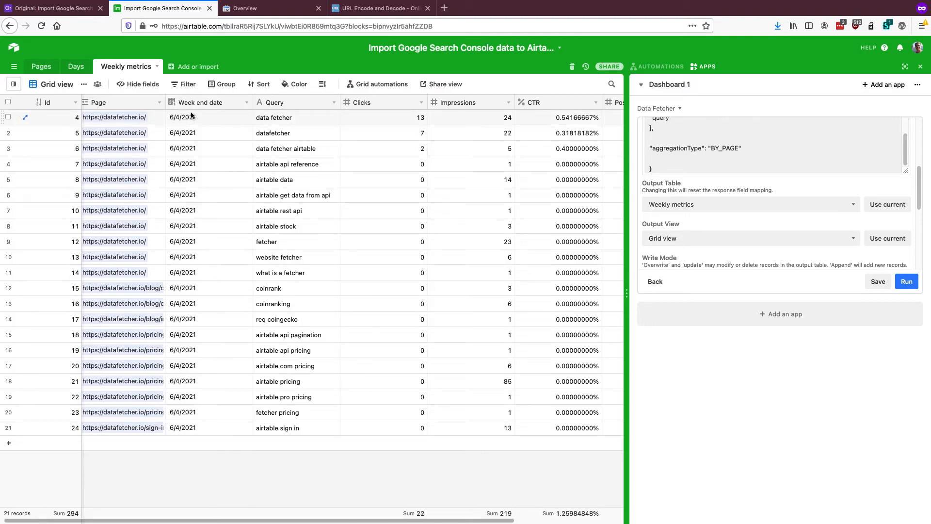
pyautogui.moveTo(253, 100); pyautogui.dragTo(214, 100)
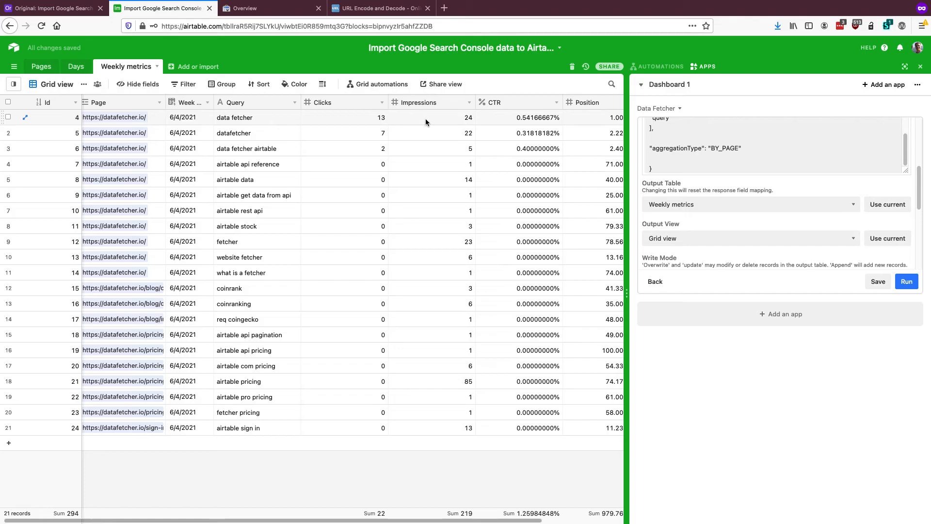
pyautogui.moveTo(386, 102); pyautogui.dragTo(351, 104)
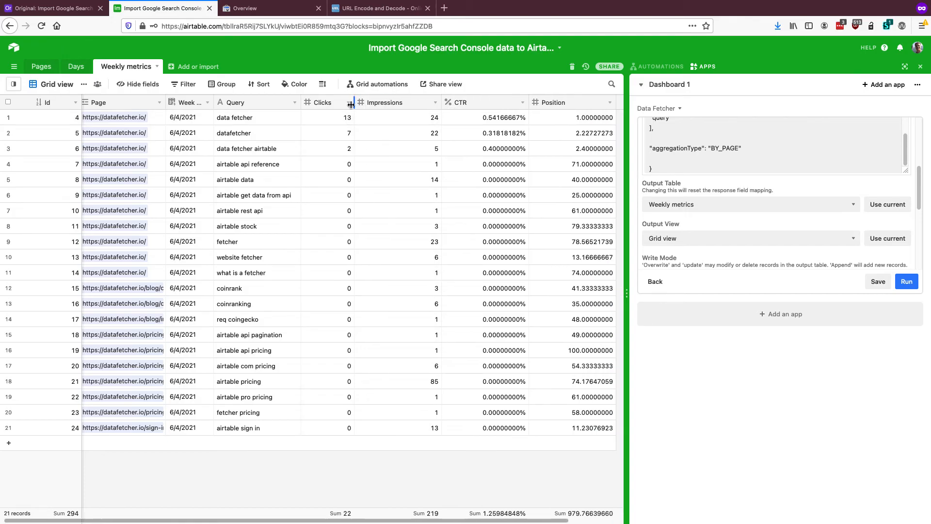
pyautogui.moveTo(441, 103); pyautogui.dragTo(399, 101)
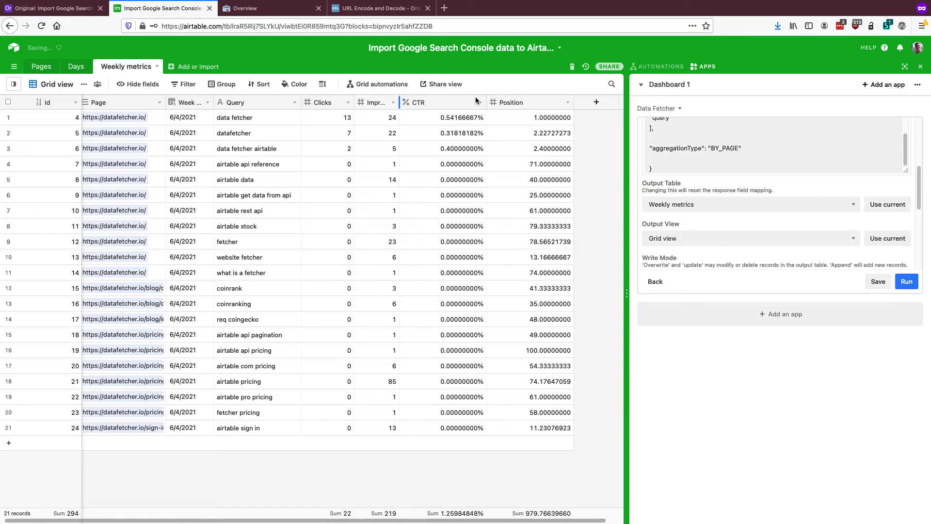
pyautogui.moveTo(486, 102); pyautogui.dragTo(455, 102)
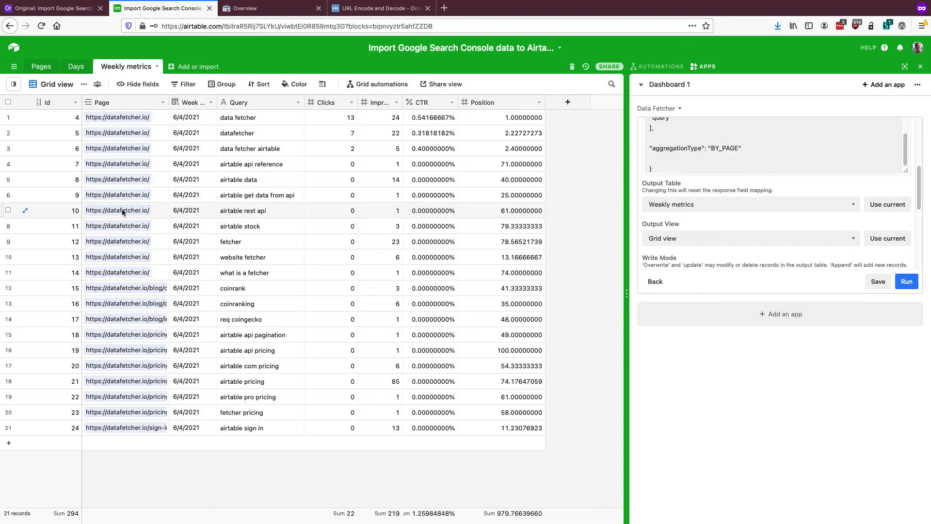
# Reopen the Data Fetcher request in fullscreen and turn on scheduling for this API request
pyautogui.scroll(1, 729, 151)
pyautogui.scroll(3, 729, 150)
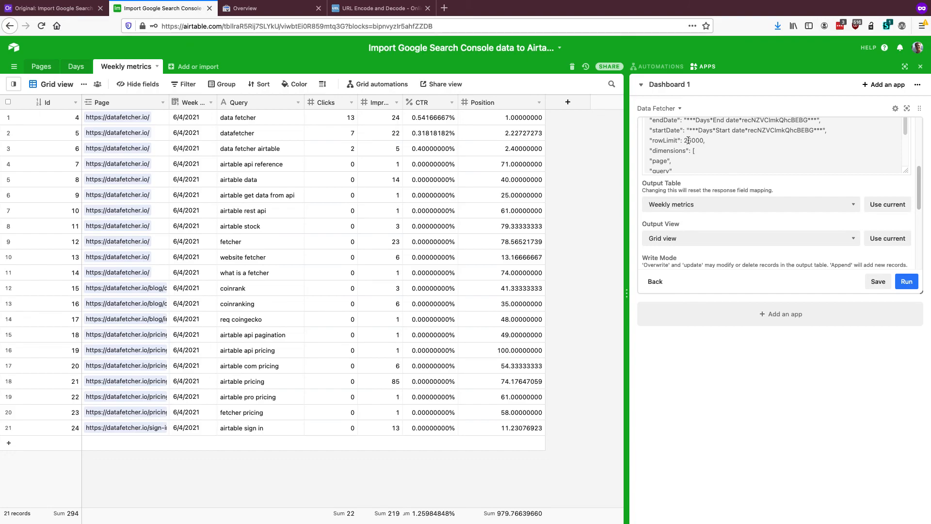
pyautogui.scroll(-3, 683, 159)
pyautogui.scroll(-5, 726, 238)
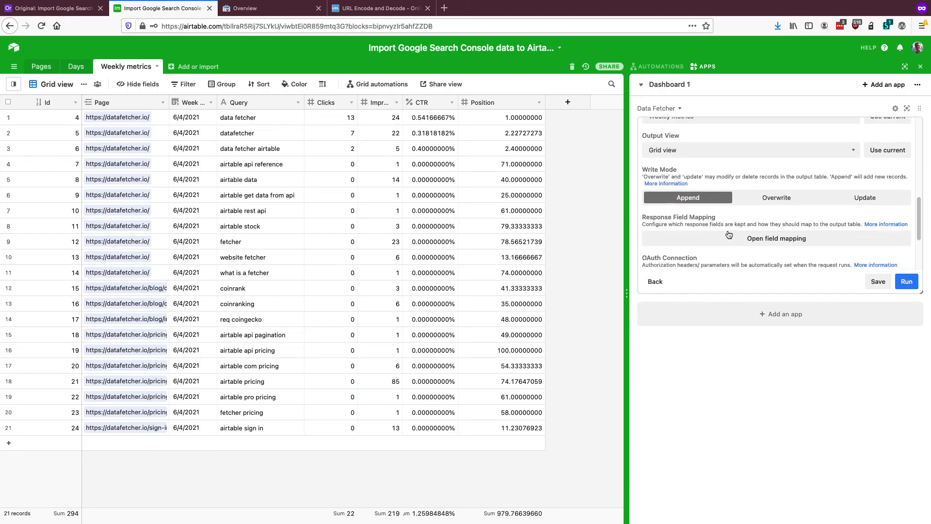
pyautogui.scroll(5, 726, 236)
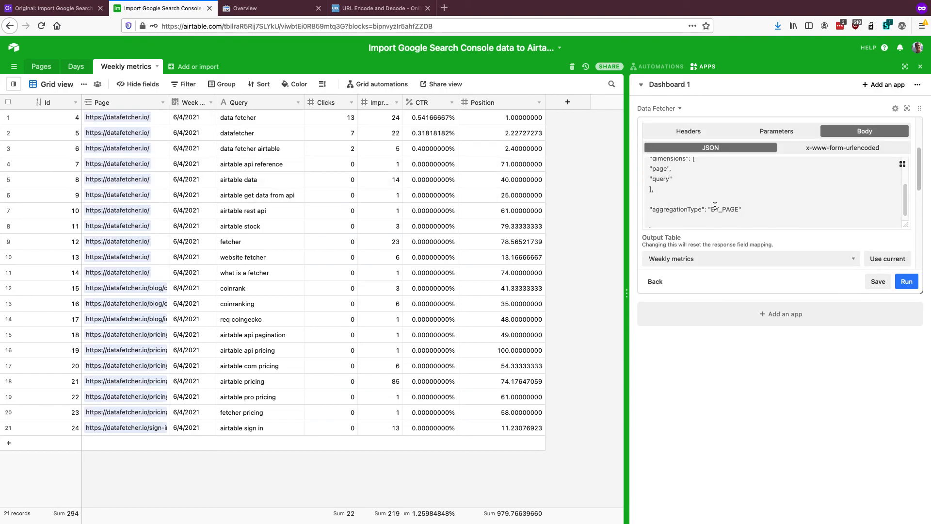
pyautogui.scroll(-5, 718, 204)
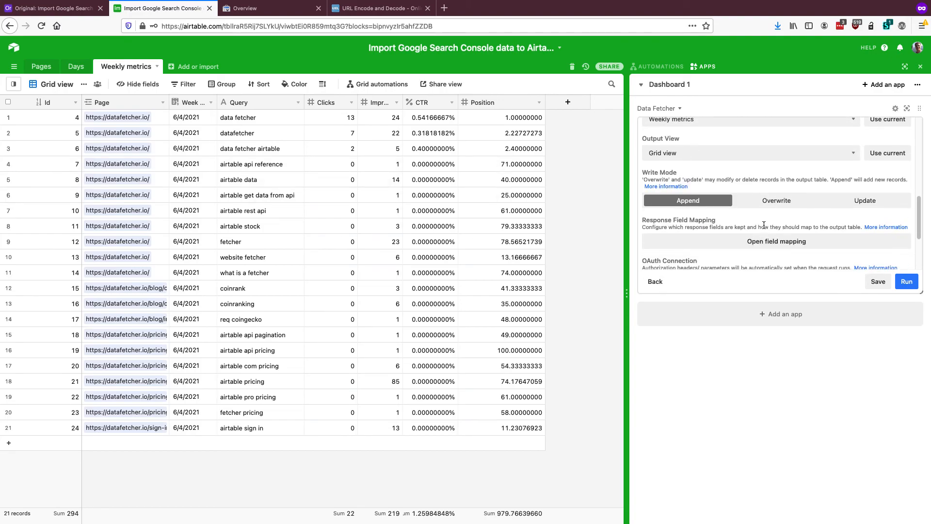
pyautogui.click(906, 108)
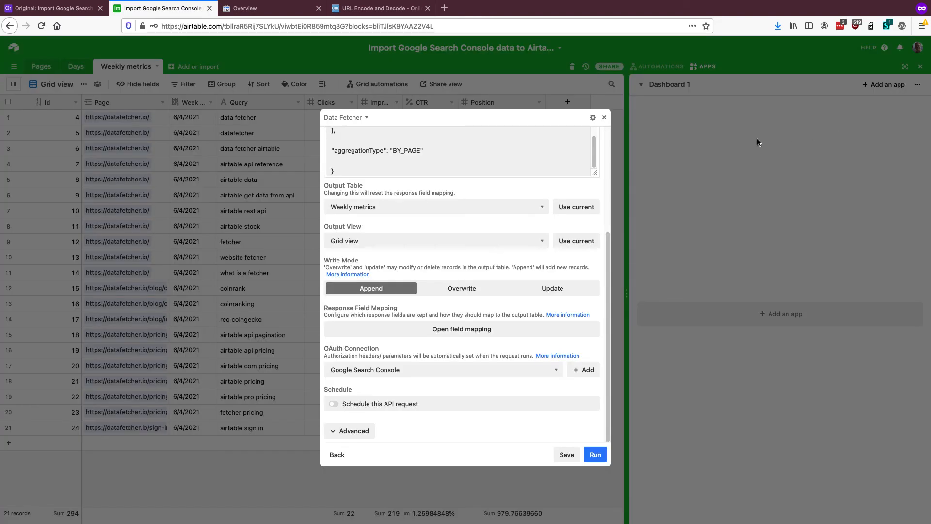
pyautogui.click(378, 405)
pyautogui.scroll(-1, 401, 347)
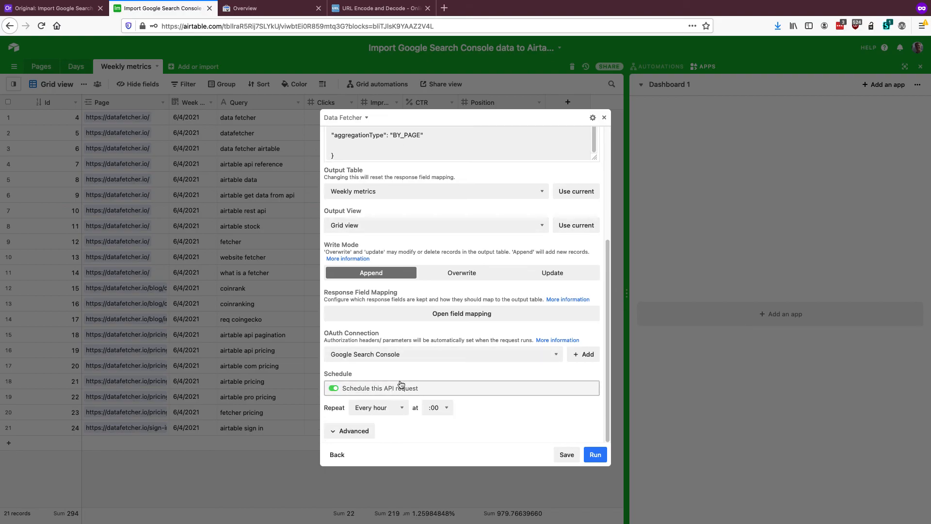
# Set the request's schedule to repeat every week on Wednesday and save the request
pyautogui.click(399, 410)
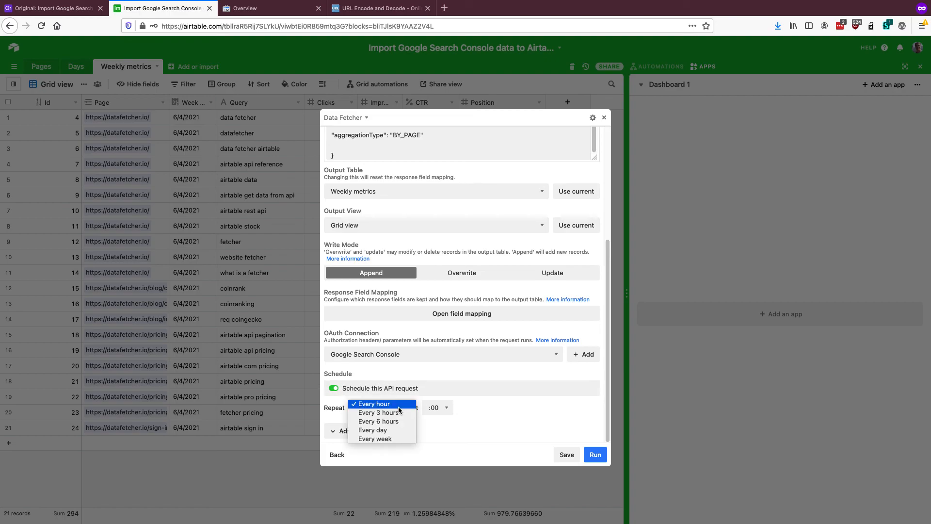
pyautogui.click(396, 440)
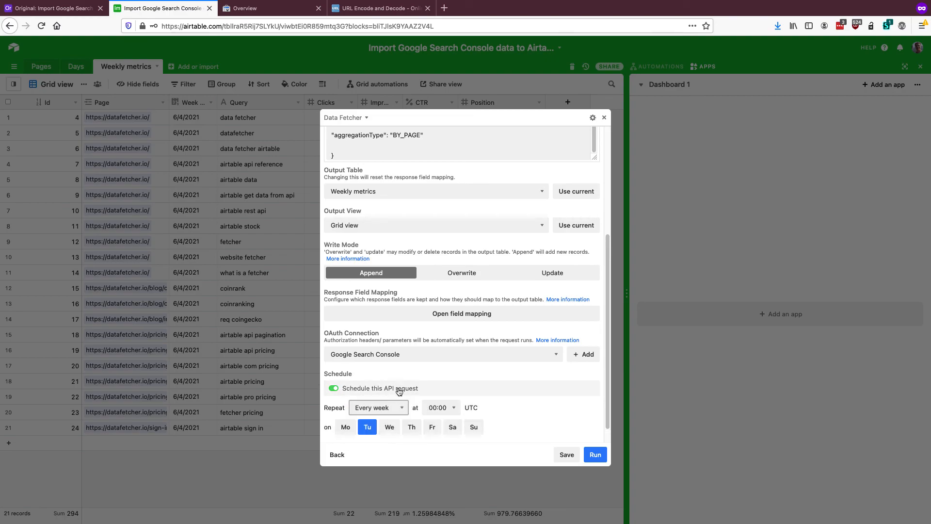
pyautogui.scroll(-1, 383, 398)
pyautogui.click(346, 408)
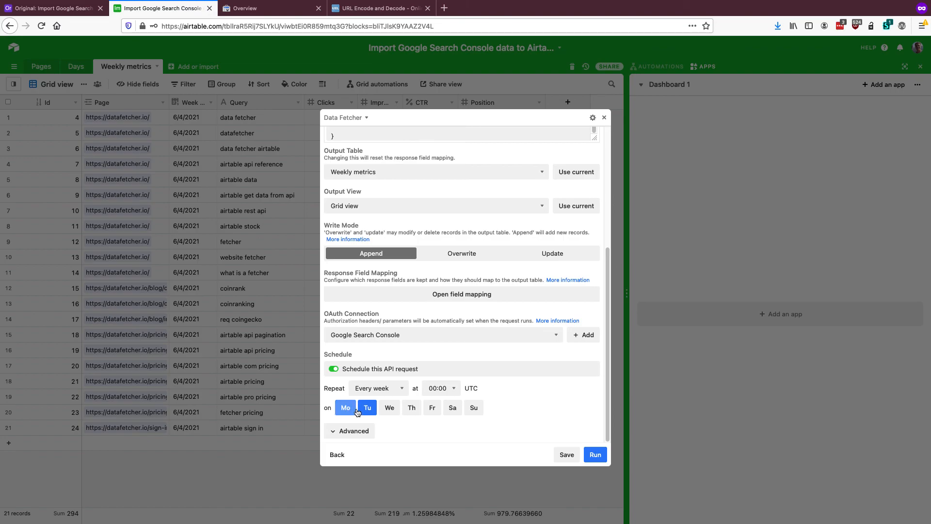
pyautogui.click(389, 410)
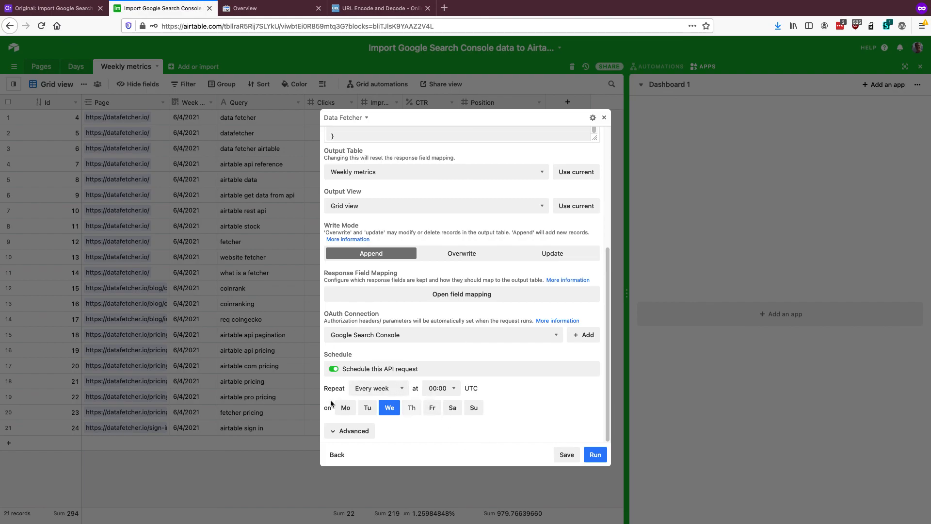
pyautogui.click(567, 455)
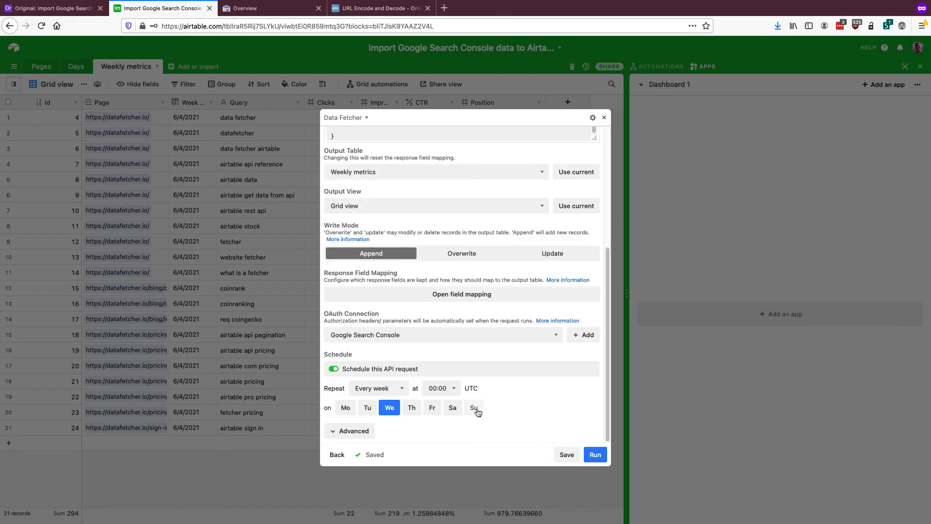